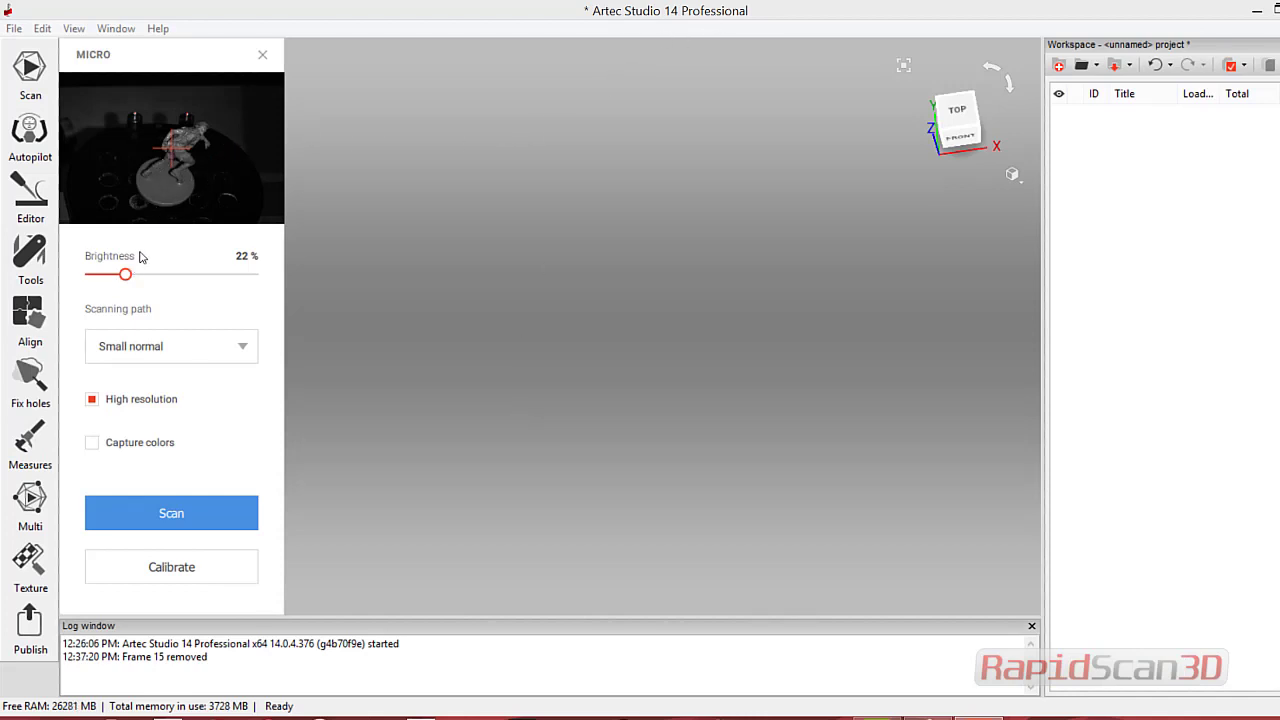
- Scan the figurine with 55 % brightness and the Small normal scanning path, and close the scanning settings
left_click_drag(126, 275, 179, 271)
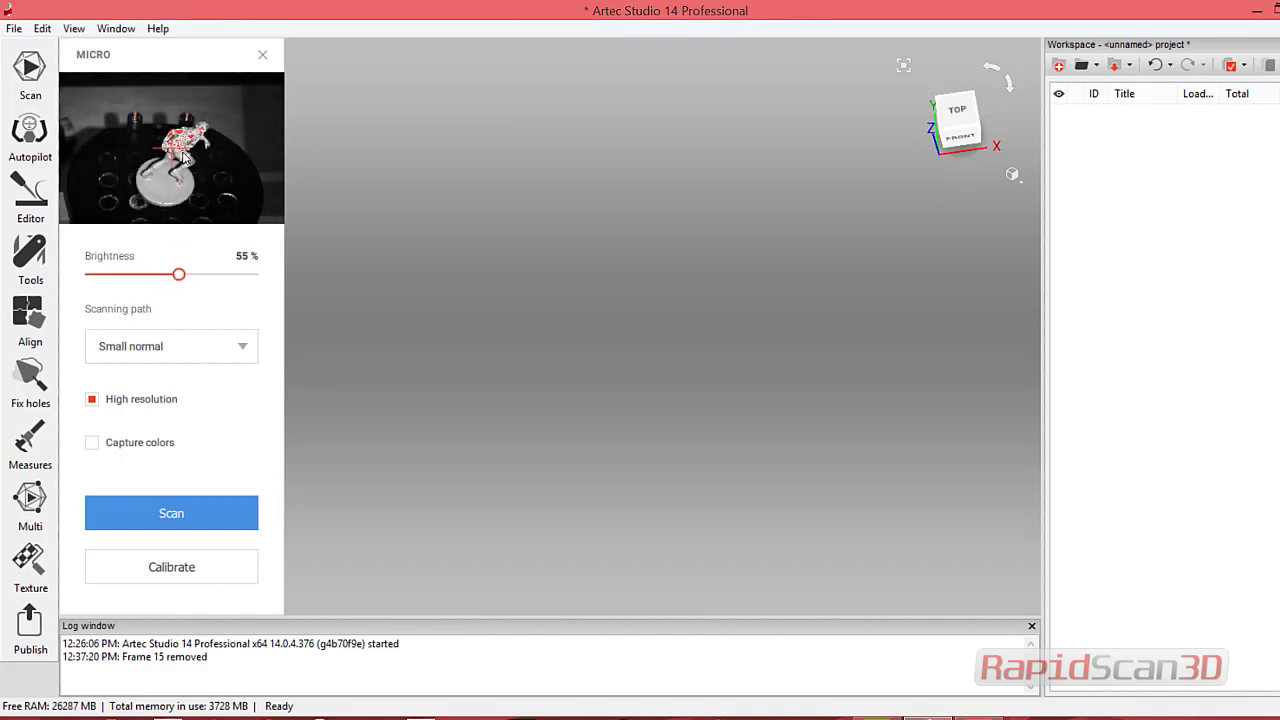
left_click(138, 345)
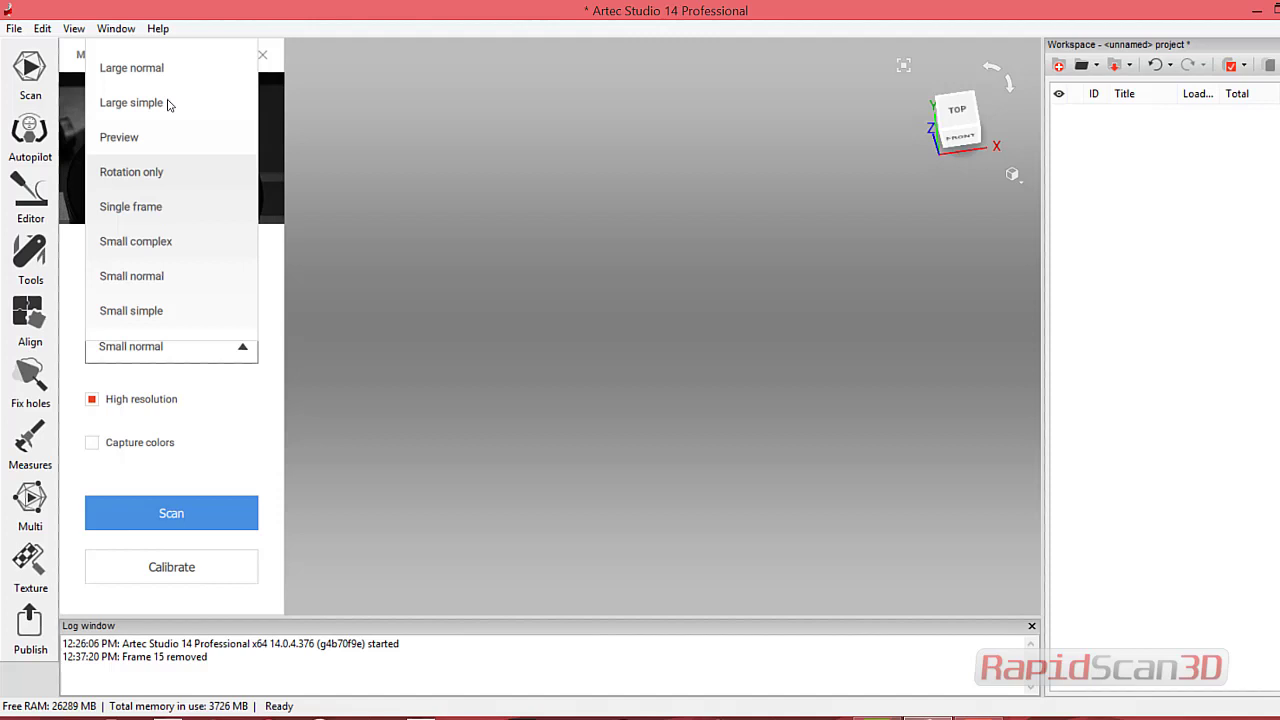
scroll(165, 118, "up", 1)
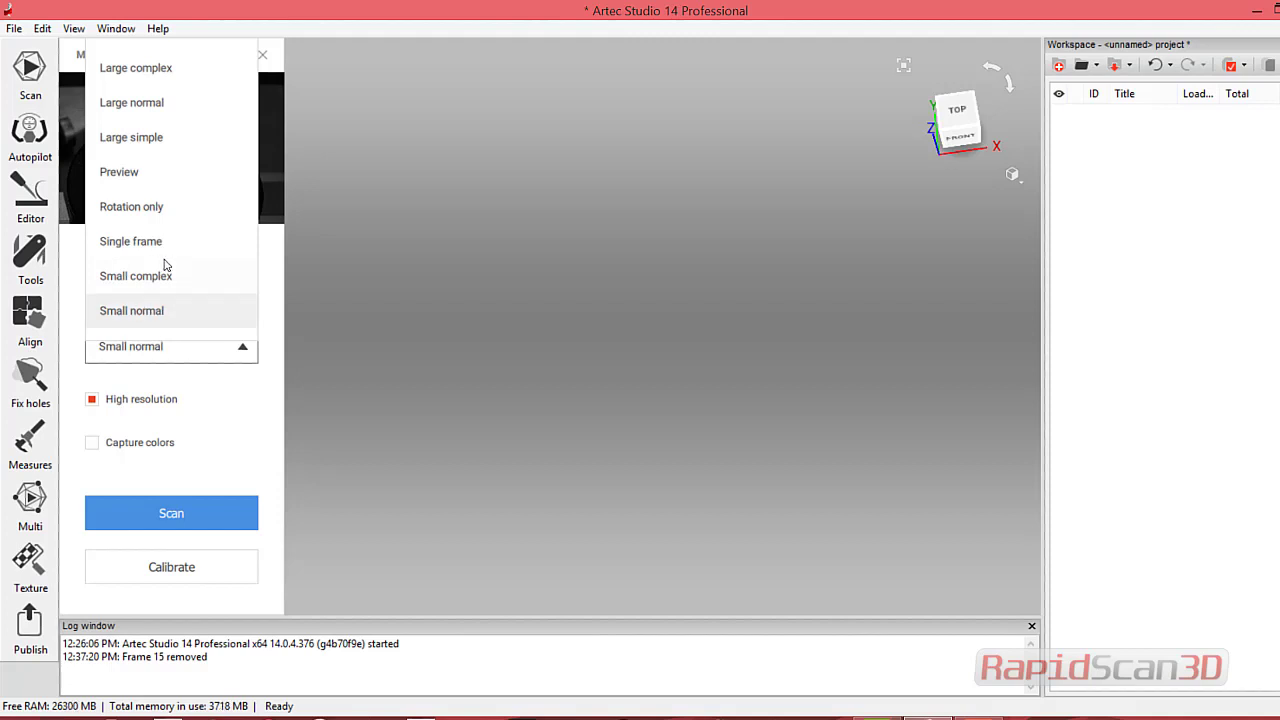
left_click(168, 313)
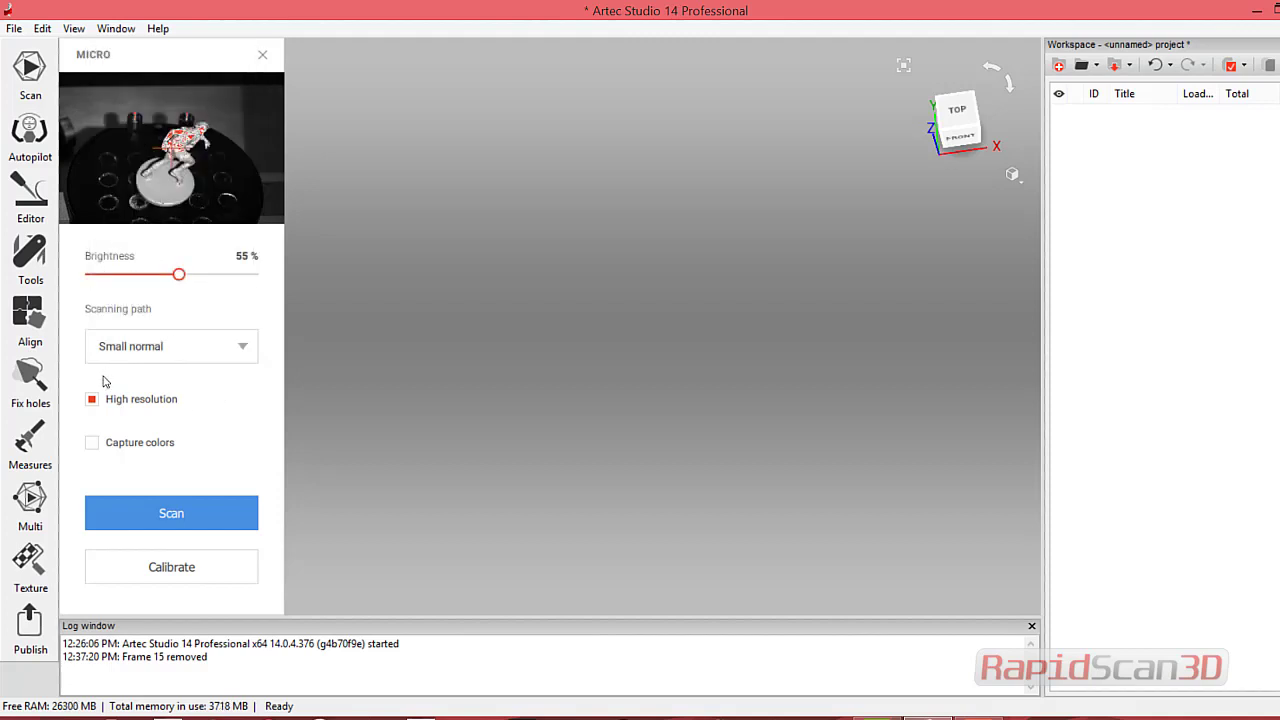
left_click(173, 511)
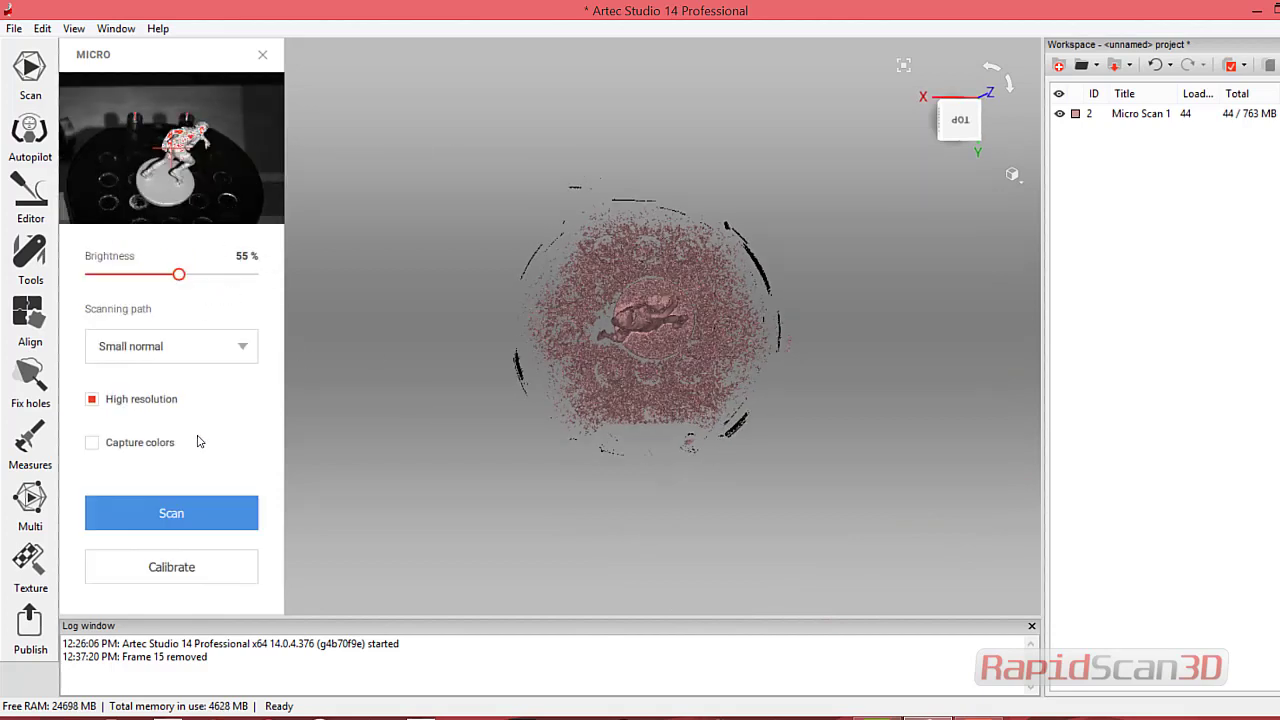
left_click(262, 55)
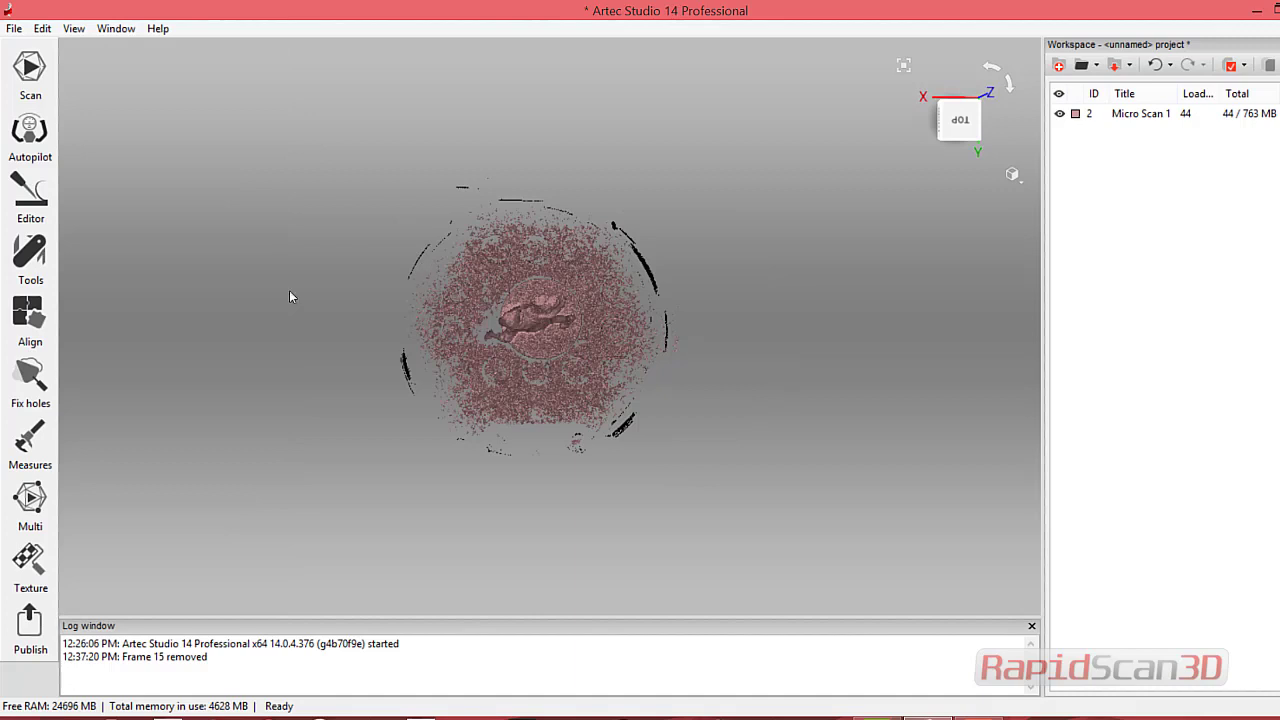
- Using the Eraser's 2D selection, select the figurine and its base from above, invert the selection and erase the surrounding turntable noise
left_click(30, 205)
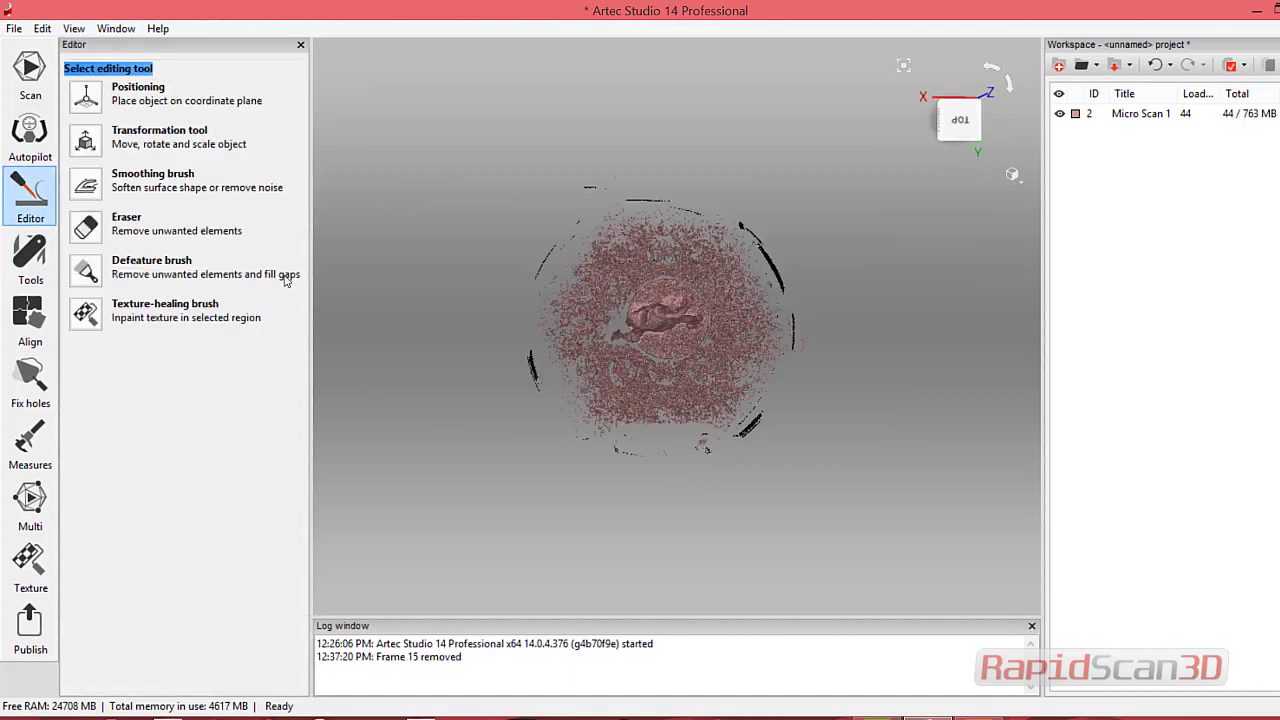
left_click(95, 233)
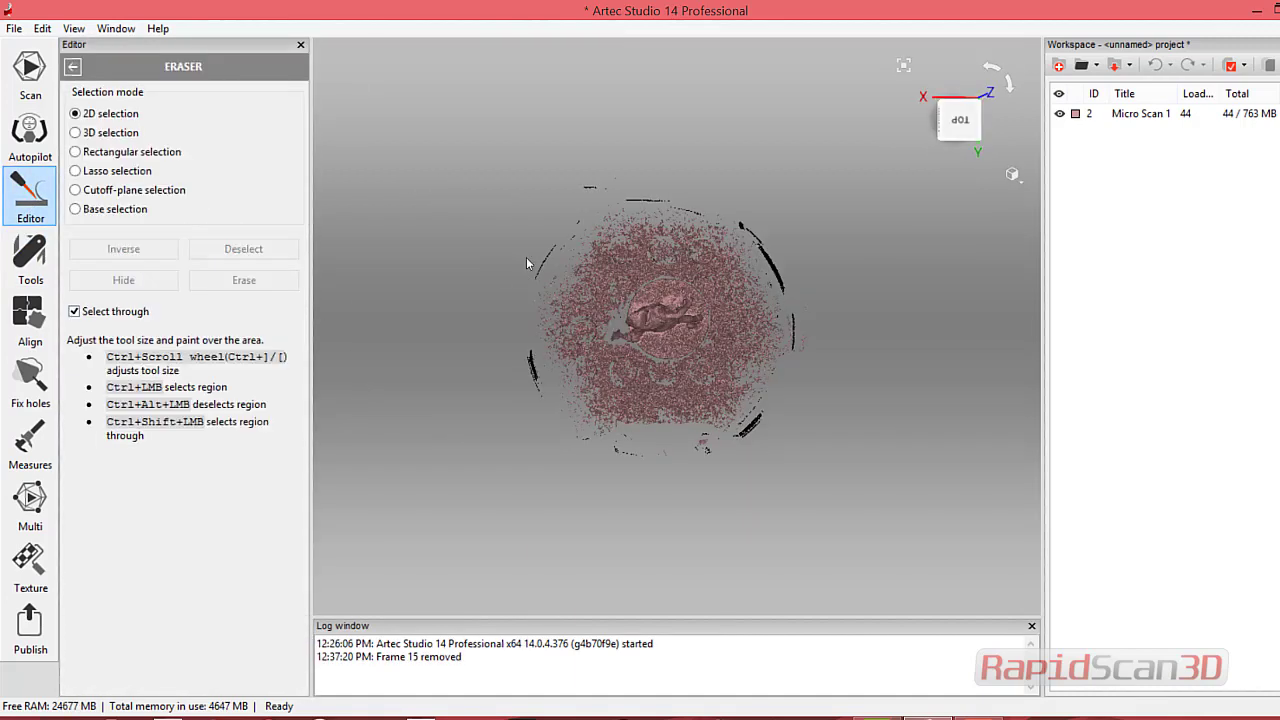
left_click_drag(568, 378, 651, 359)
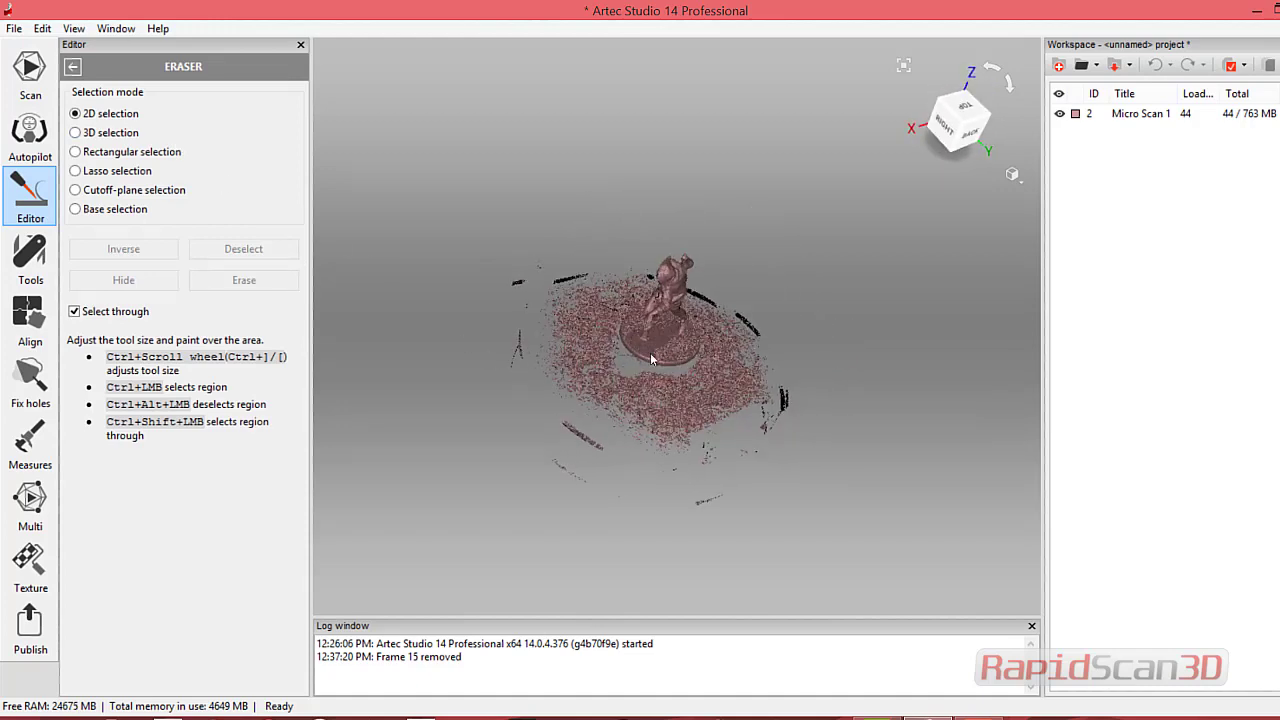
scroll(645, 388, "up", 2)
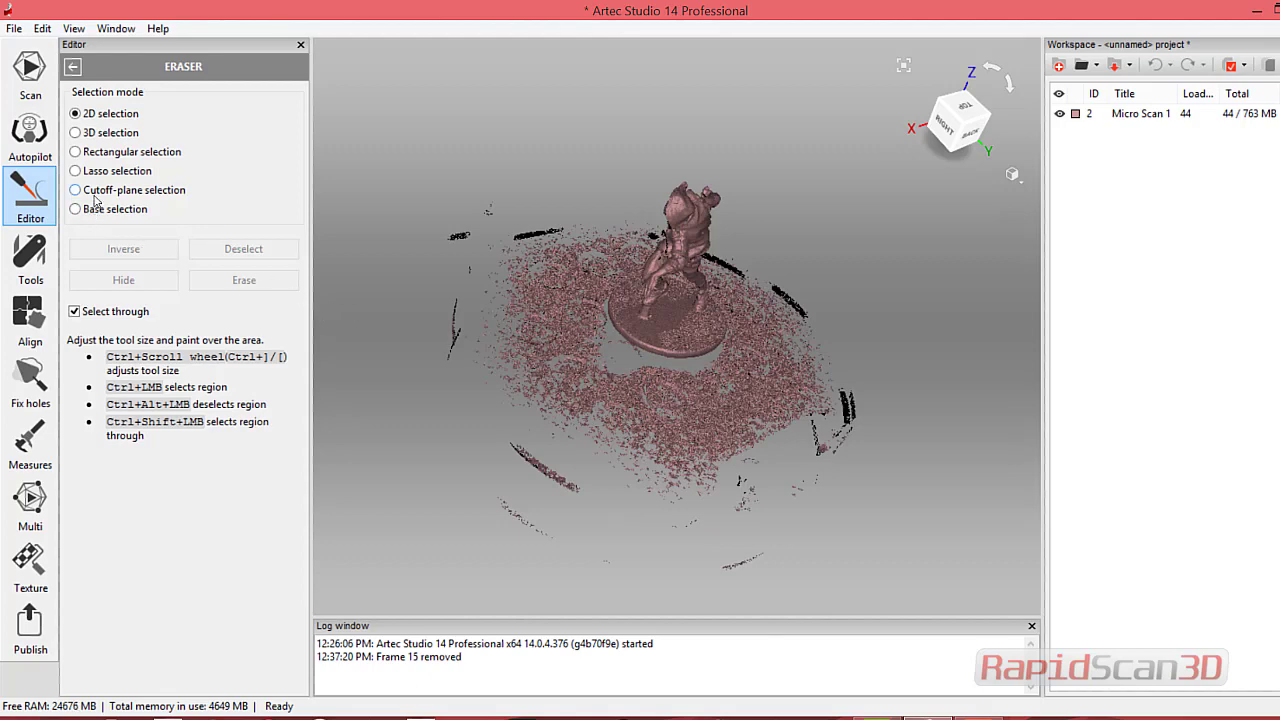
left_click_drag(421, 273, 533, 369)
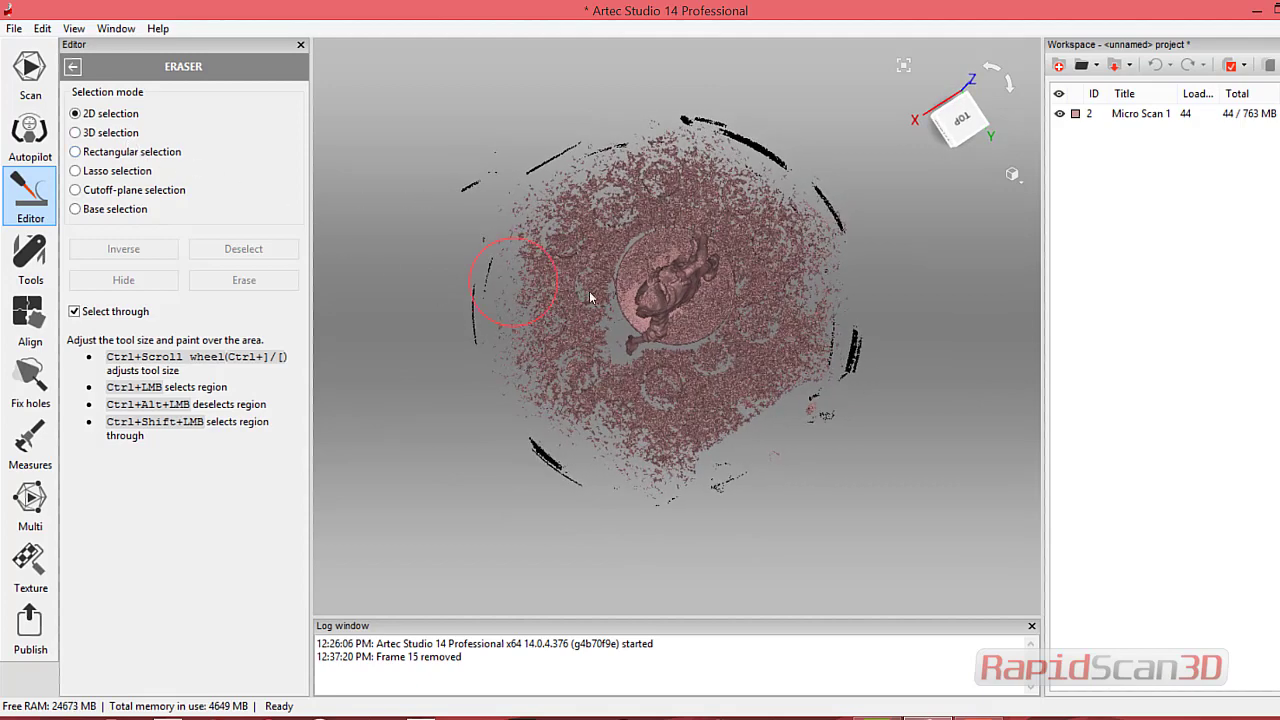
scroll(681, 315, "up", 5, "ctrl")
left_click(676, 302, "ctrl")
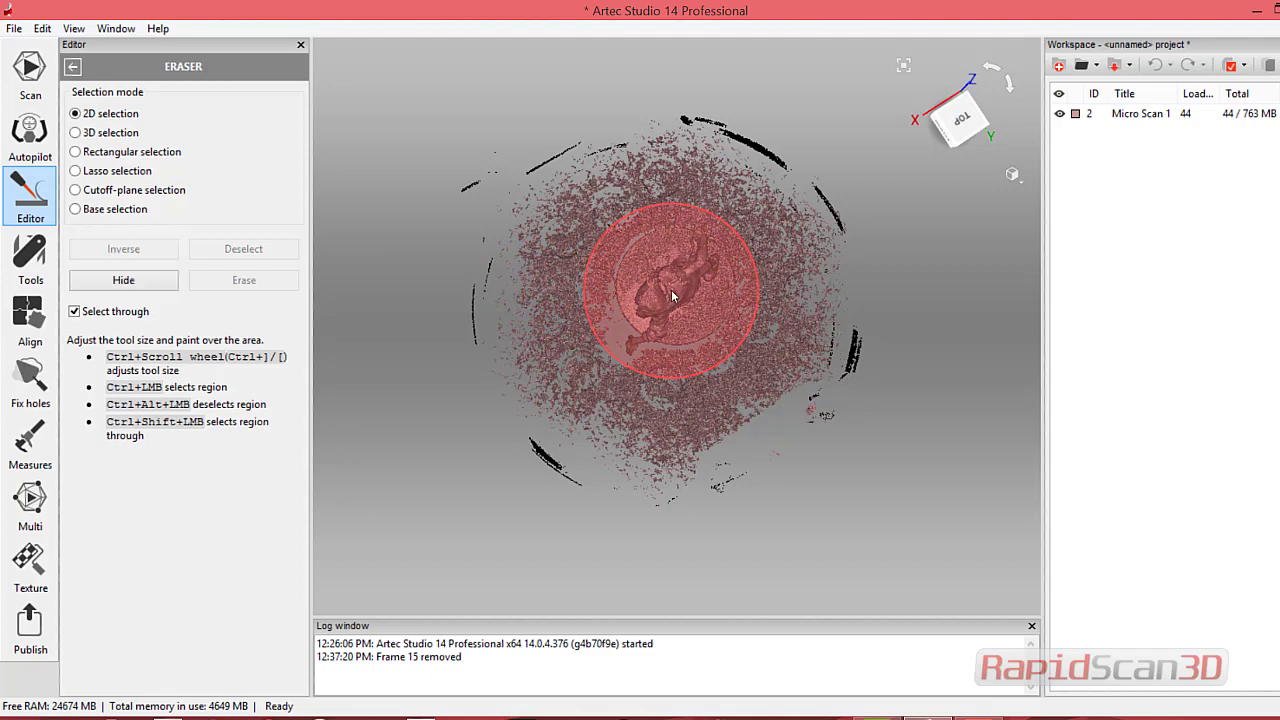
left_click_drag(632, 350, 622, 255)
left_click(142, 259)
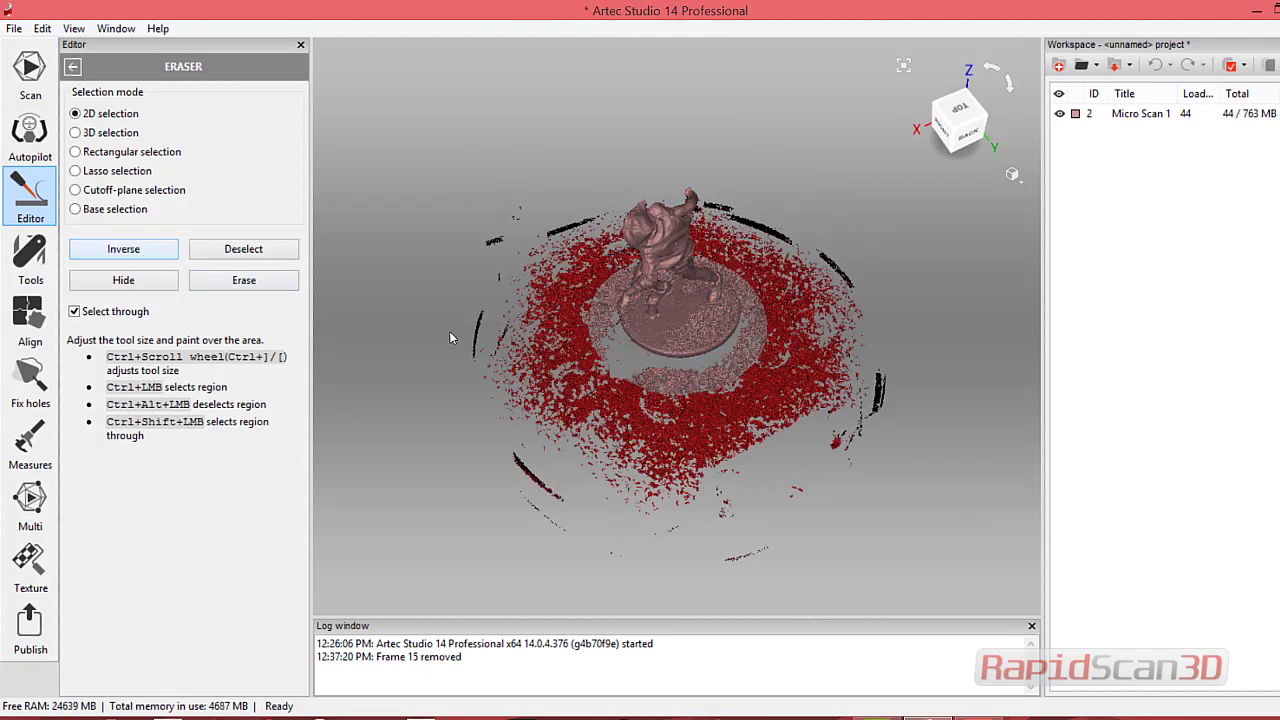
left_click(229, 286)
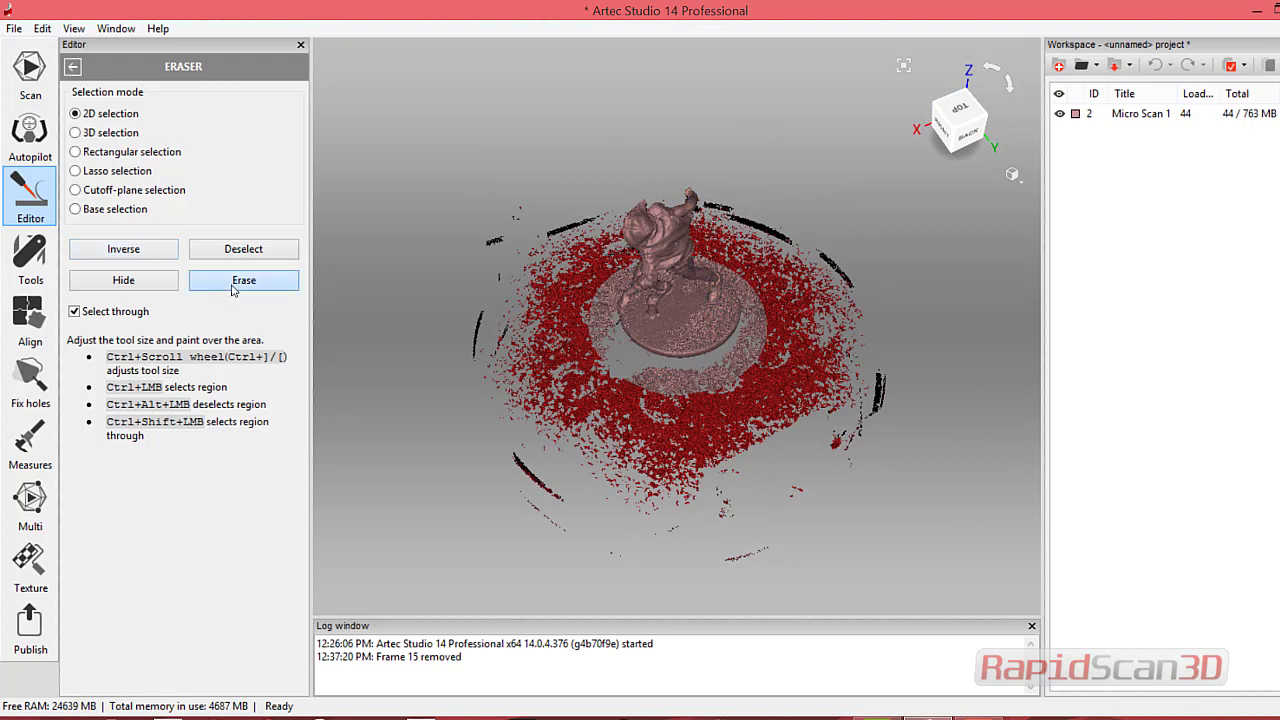
- Lasso the ring of turntable noise around the figurine's base from several angles and erase it
mouse_move(459, 370)
left_mouse_down()
mouse_move(553, 314)
mouse_move(527, 196)
mouse_move(528, 330)
left_mouse_up()
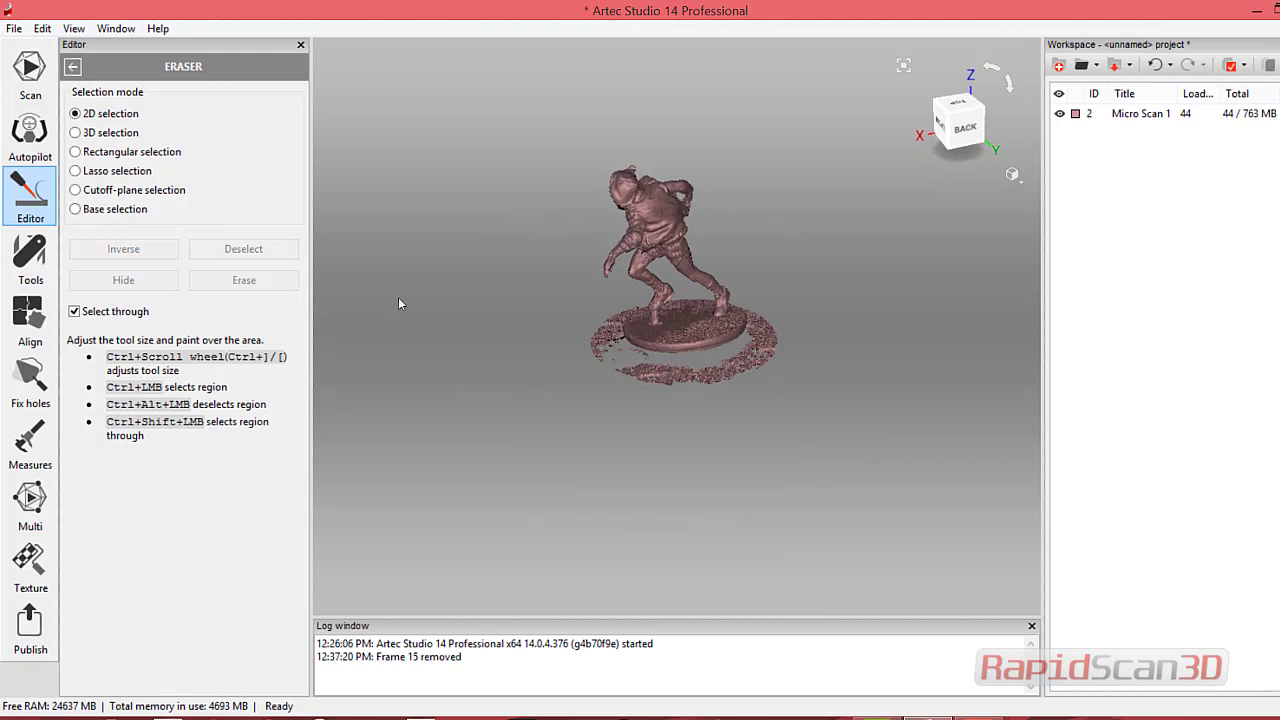
left_click(101, 171)
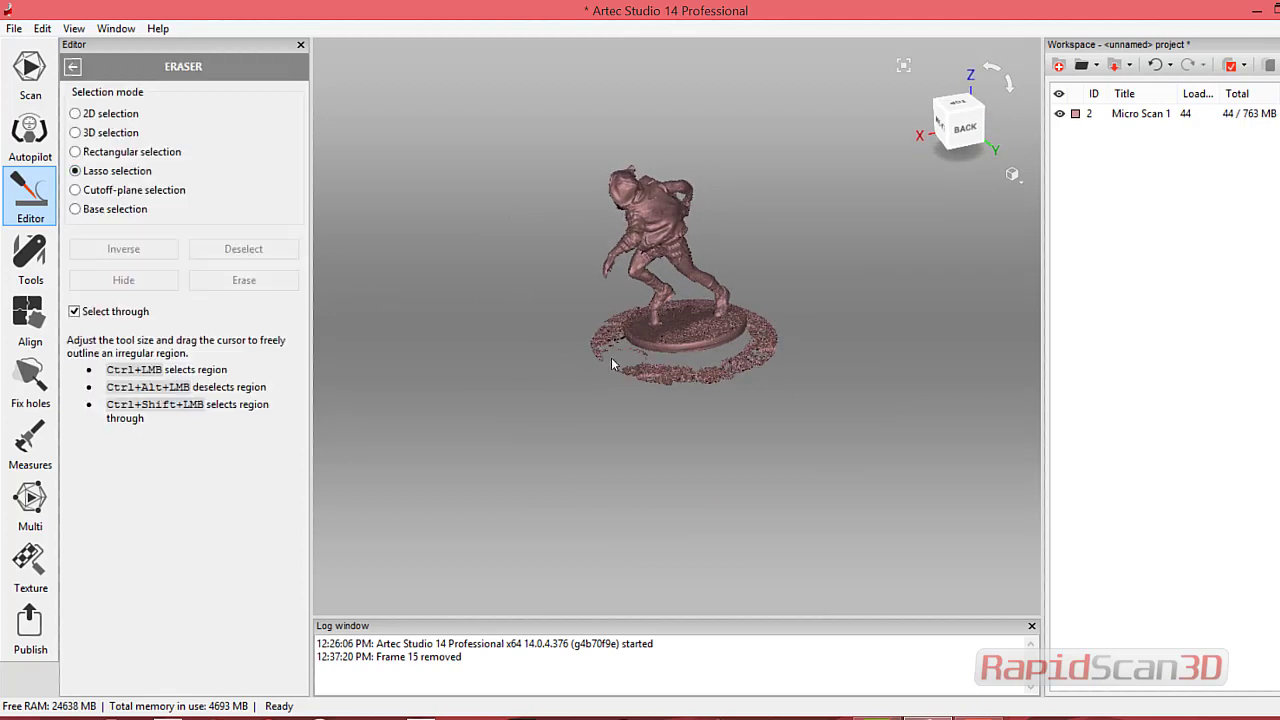
scroll(636, 380, "up", 2)
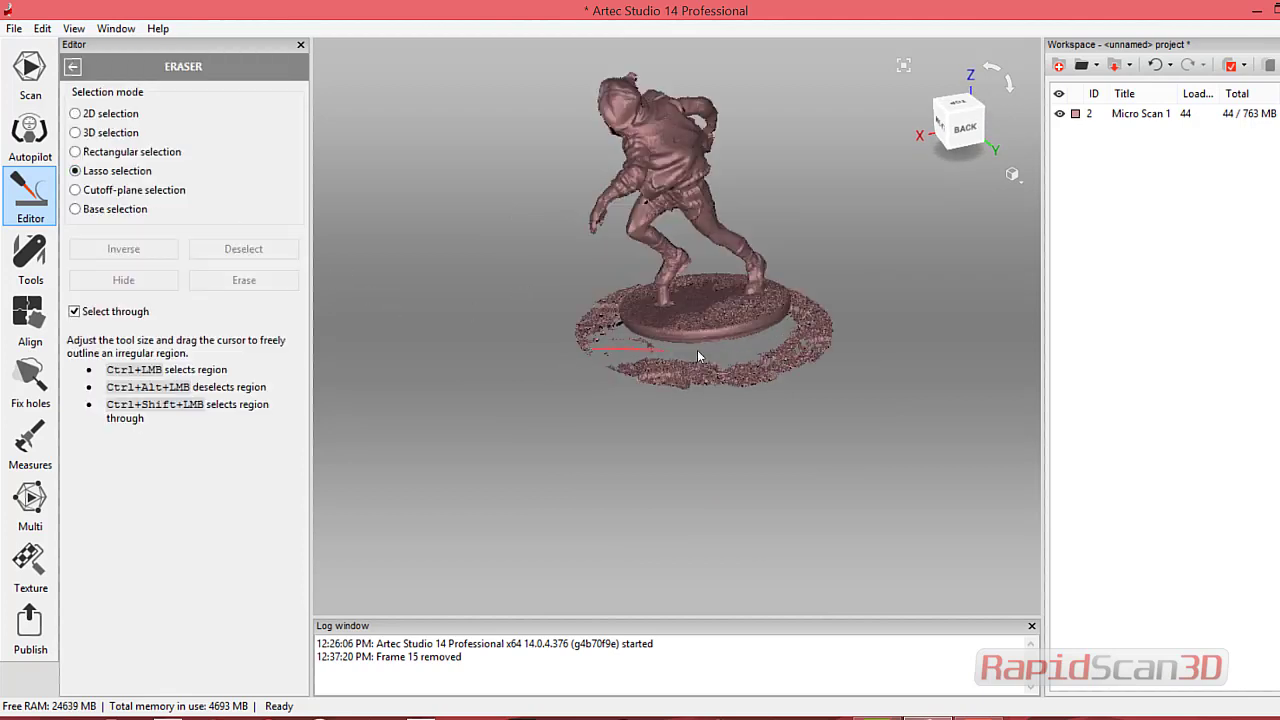
mouse_move(774, 353)
left_mouse_down()
mouse_move(853, 321)
mouse_move(870, 419)
mouse_move(717, 436)
left_mouse_up()
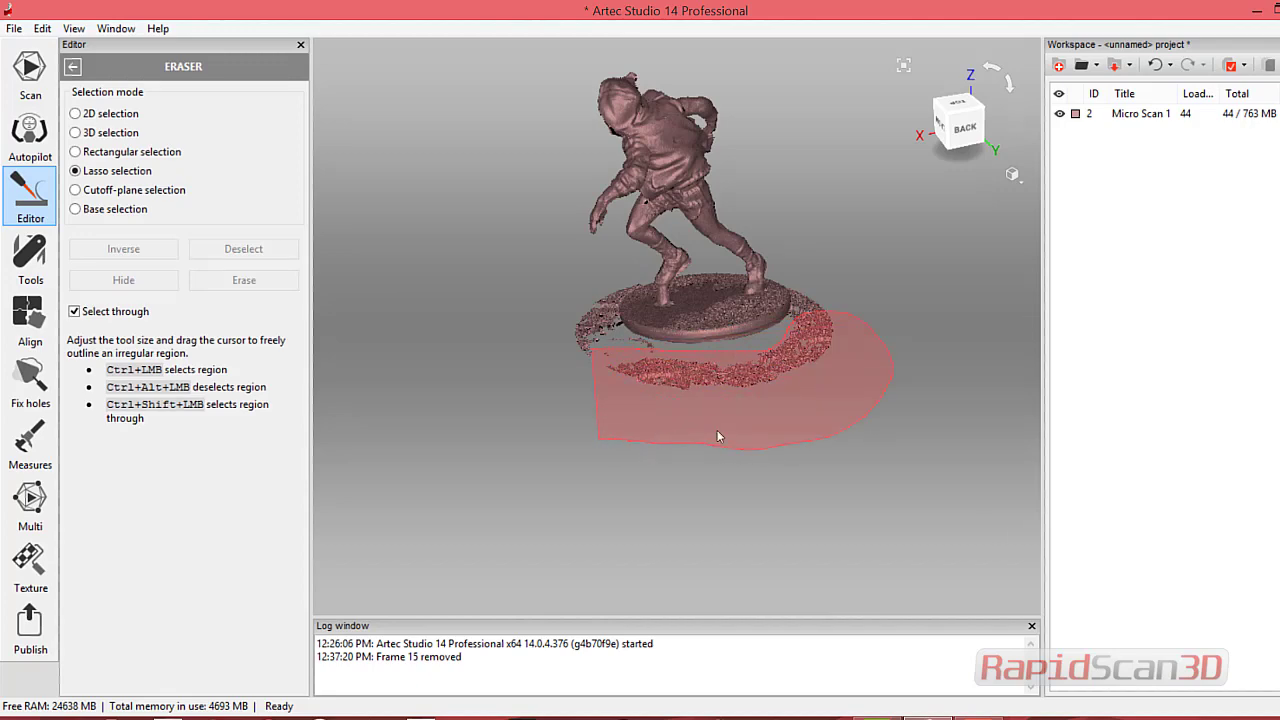
mouse_move(796, 418)
left_mouse_down()
mouse_move(503, 522)
mouse_move(680, 450)
mouse_move(771, 353)
left_mouse_up()
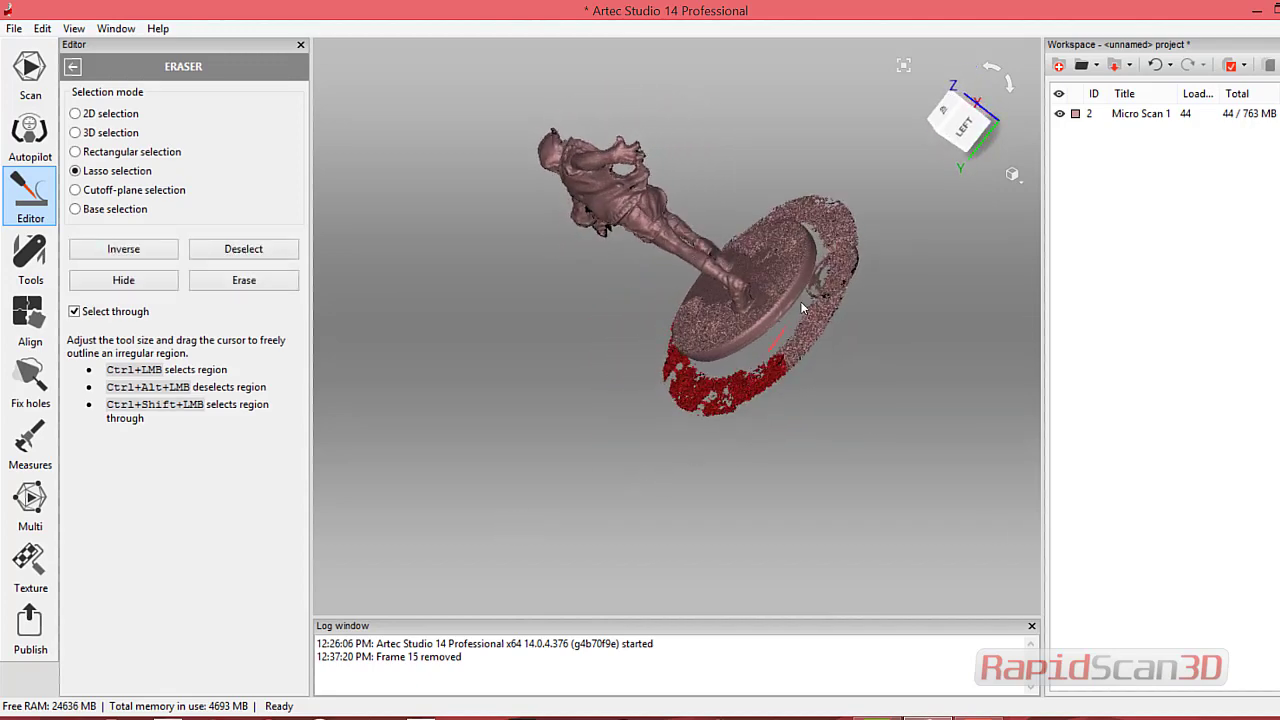
mouse_move(811, 280)
left_mouse_down("ctrl")
mouse_move(852, 241)
mouse_move(896, 232)
mouse_move(924, 347)
mouse_move(914, 447)
left_mouse_up("ctrl")
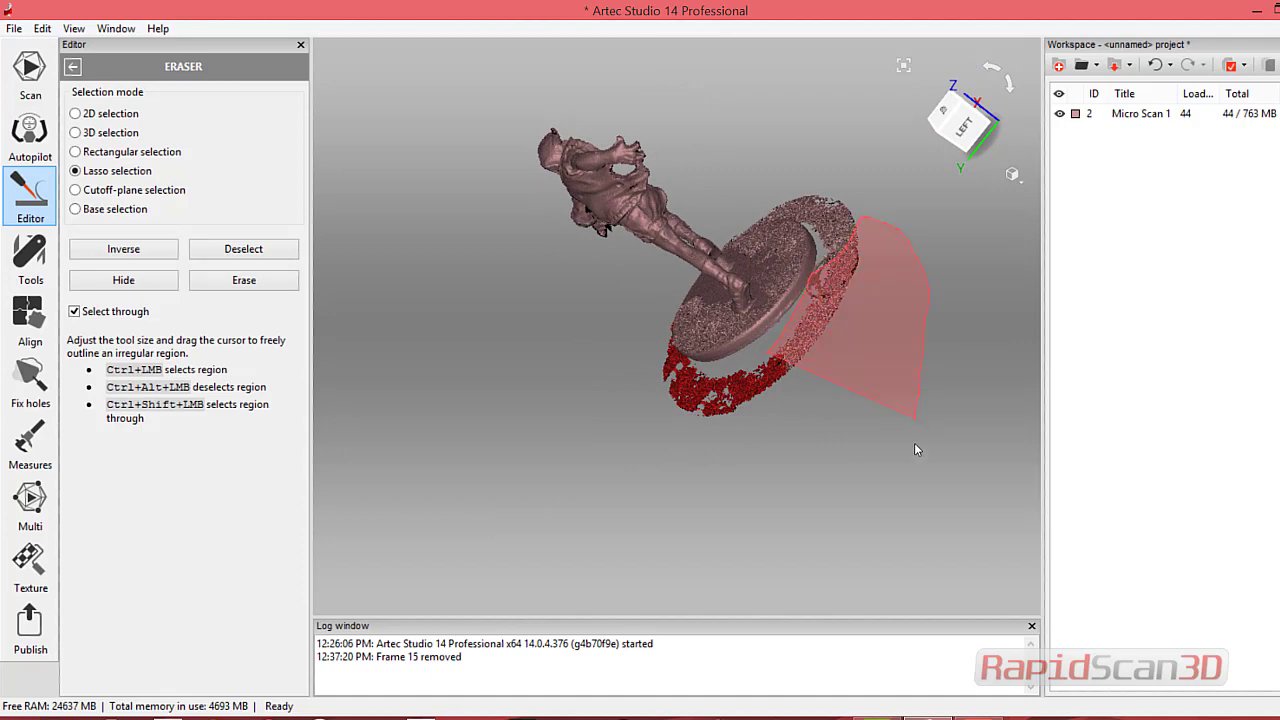
mouse_move(880, 349)
left_mouse_down("ctrl")
mouse_move(832, 474)
mouse_move(828, 330)
left_mouse_up("ctrl")
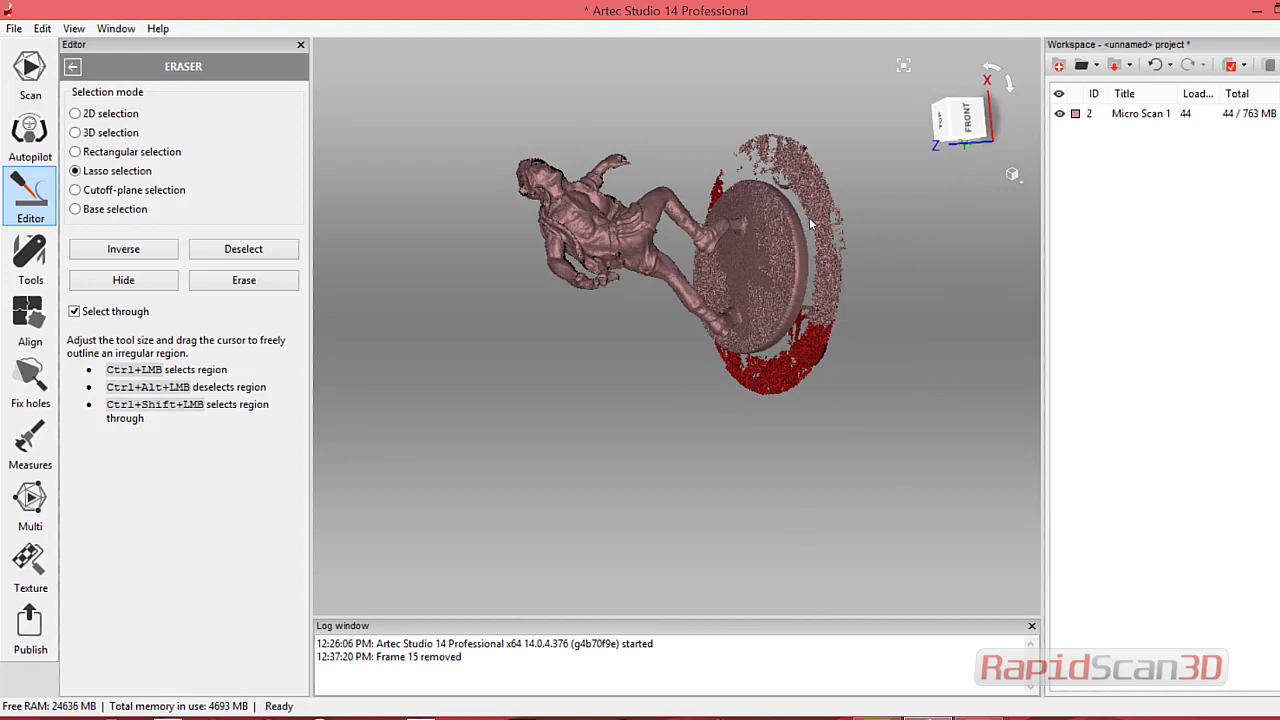
left_click_drag(811, 223, 817, 266, "ctrl")
mouse_move(815, 318)
left_mouse_down("ctrl")
mouse_move(858, 240)
mouse_move(790, 128)
mouse_move(740, 122)
mouse_move(733, 138)
mouse_move(782, 196)
mouse_move(789, 174)
mouse_move(844, 218)
mouse_move(880, 302)
mouse_move(862, 282)
left_mouse_up("ctrl")
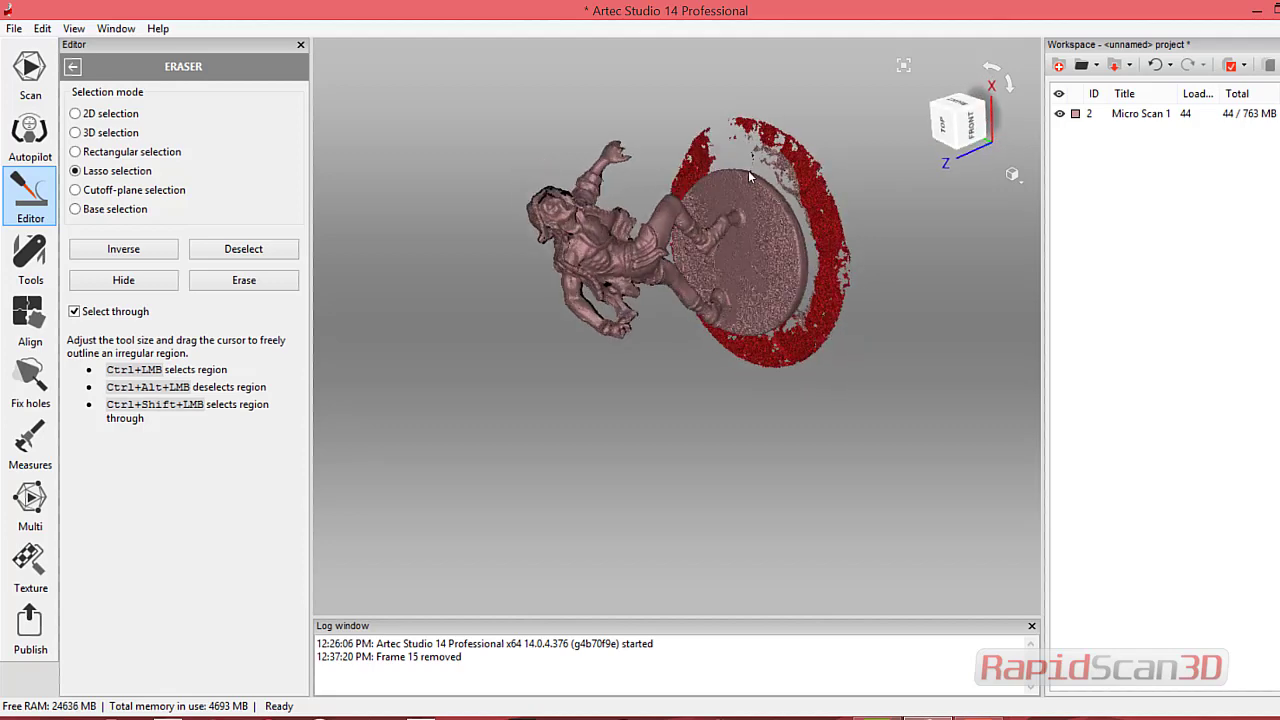
mouse_move(722, 159)
left_mouse_down("ctrl")
mouse_move(815, 207)
mouse_move(846, 181)
mouse_move(733, 124)
left_mouse_up("ctrl")
left_click(262, 288)
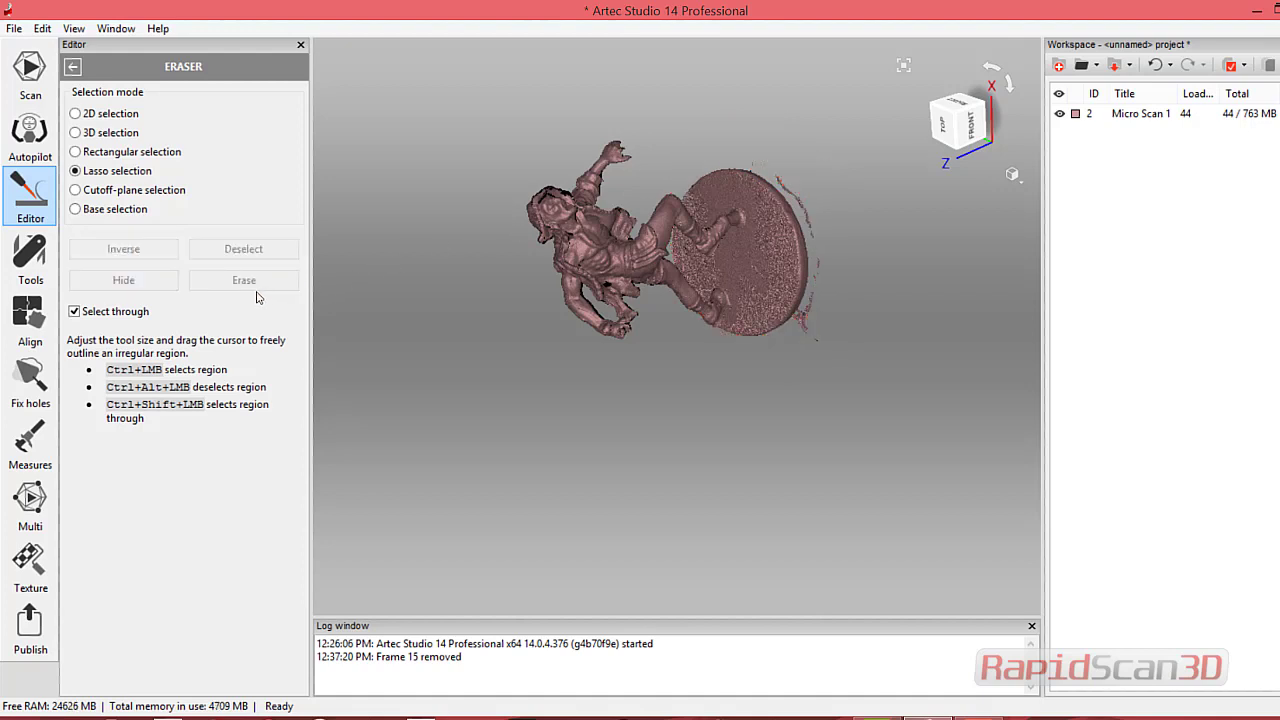
- Lasso the thin leftover fragments along the base's lower edge and erase them
mouse_move(743, 292)
left_mouse_down()
mouse_move(848, 174)
mouse_move(786, 243)
mouse_move(780, 312)
mouse_move(725, 345)
mouse_move(744, 372)
mouse_move(670, 391)
mouse_move(720, 377)
left_mouse_up()
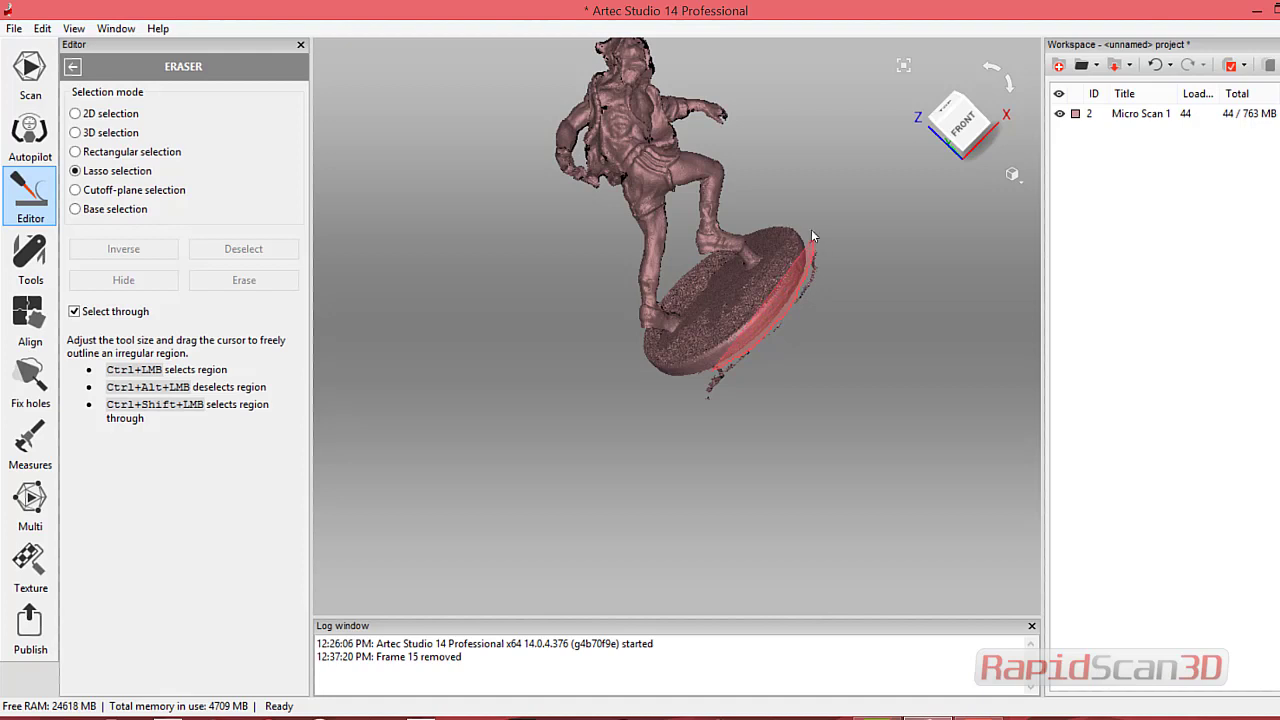
mouse_move(812, 231)
left_mouse_down("ctrl")
mouse_move(866, 278)
mouse_move(851, 369)
left_mouse_up("ctrl")
left_click(244, 280)
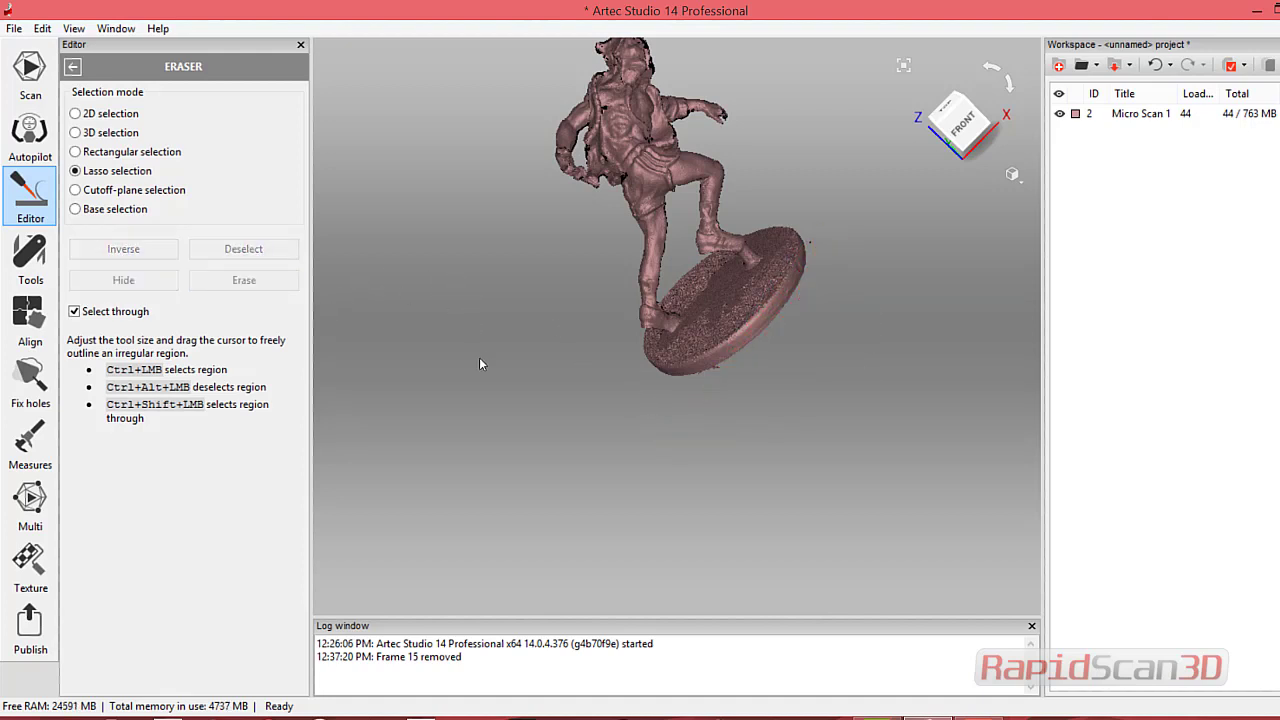
left_click_drag(479, 364, 760, 355)
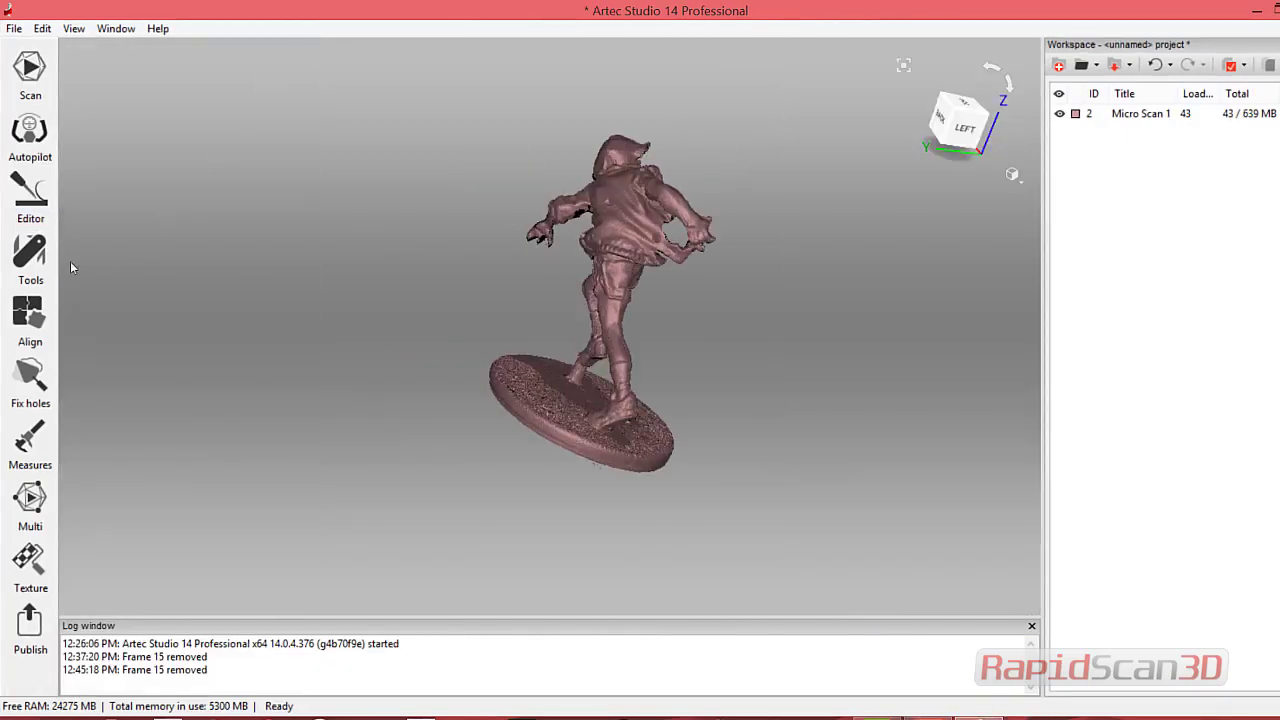
- Run Global registration on the scan with the Geometry registration algorithm
left_click(20, 275)
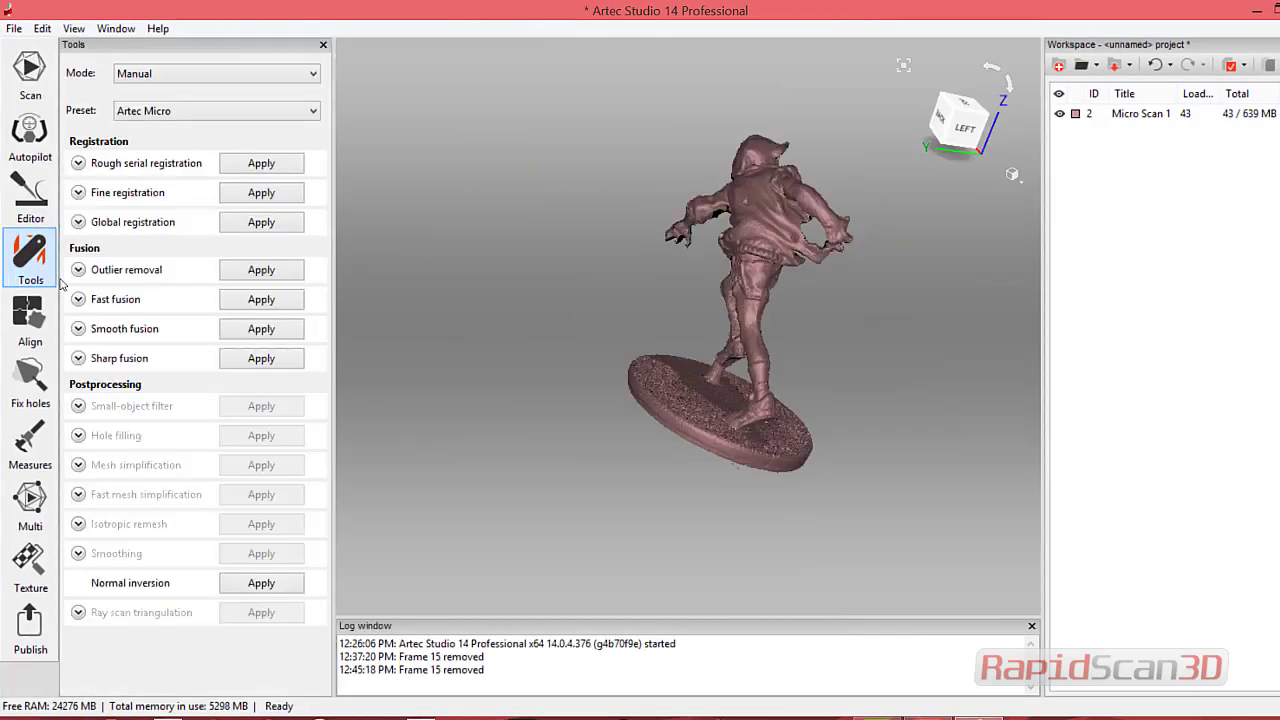
left_click(130, 225)
left_click(212, 247)
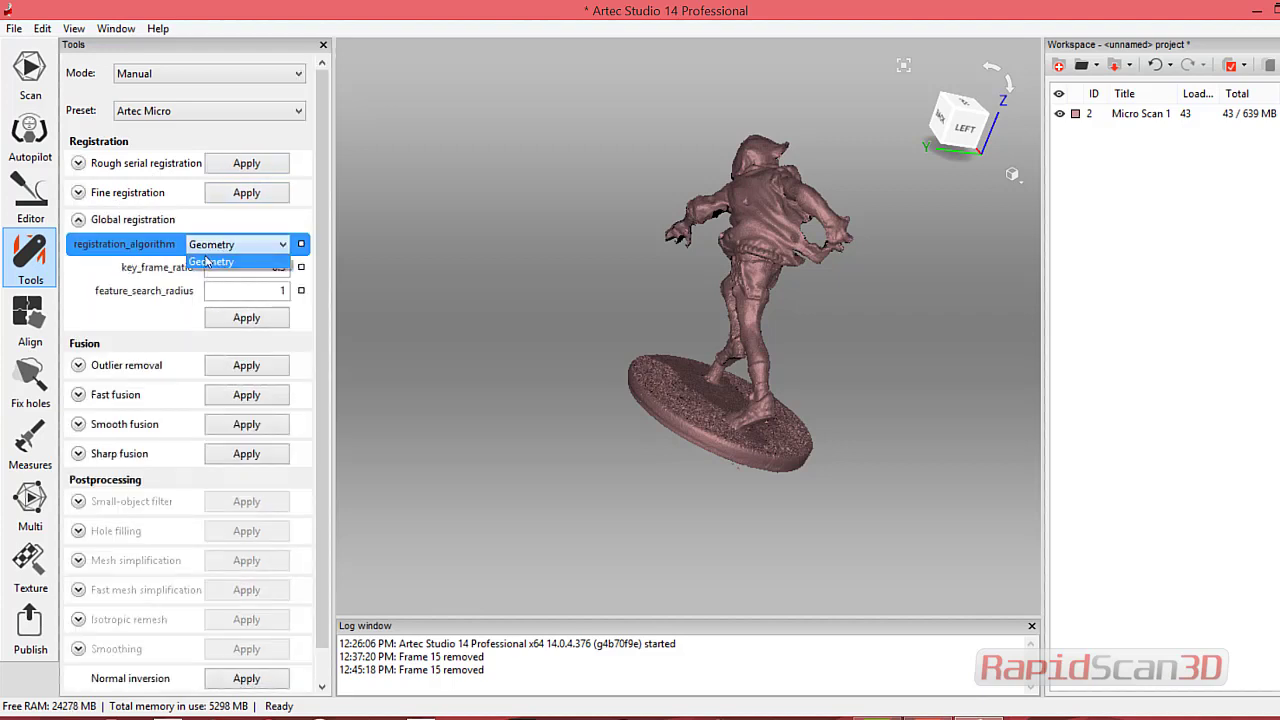
left_click(210, 258)
left_click(250, 318)
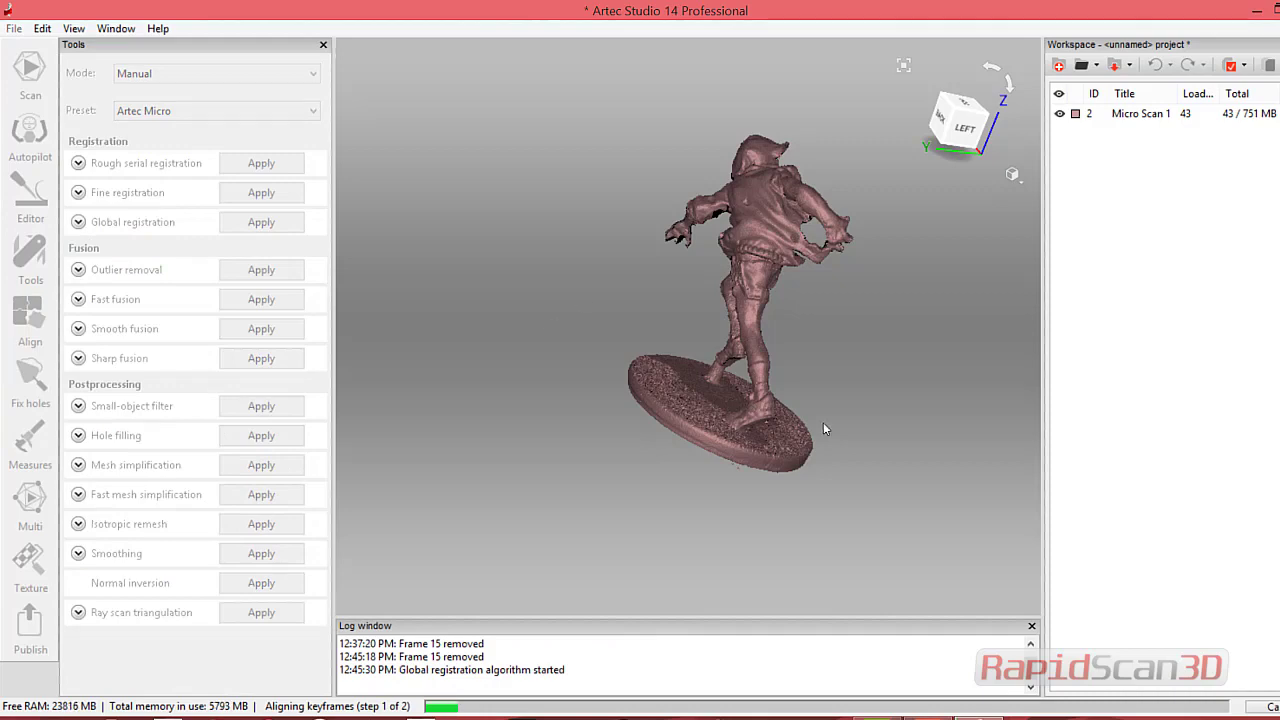
- Use the Eraser's lasso selection to remove the stray fragments floating beneath the figurine's base
left_click_drag(816, 437, 780, 308)
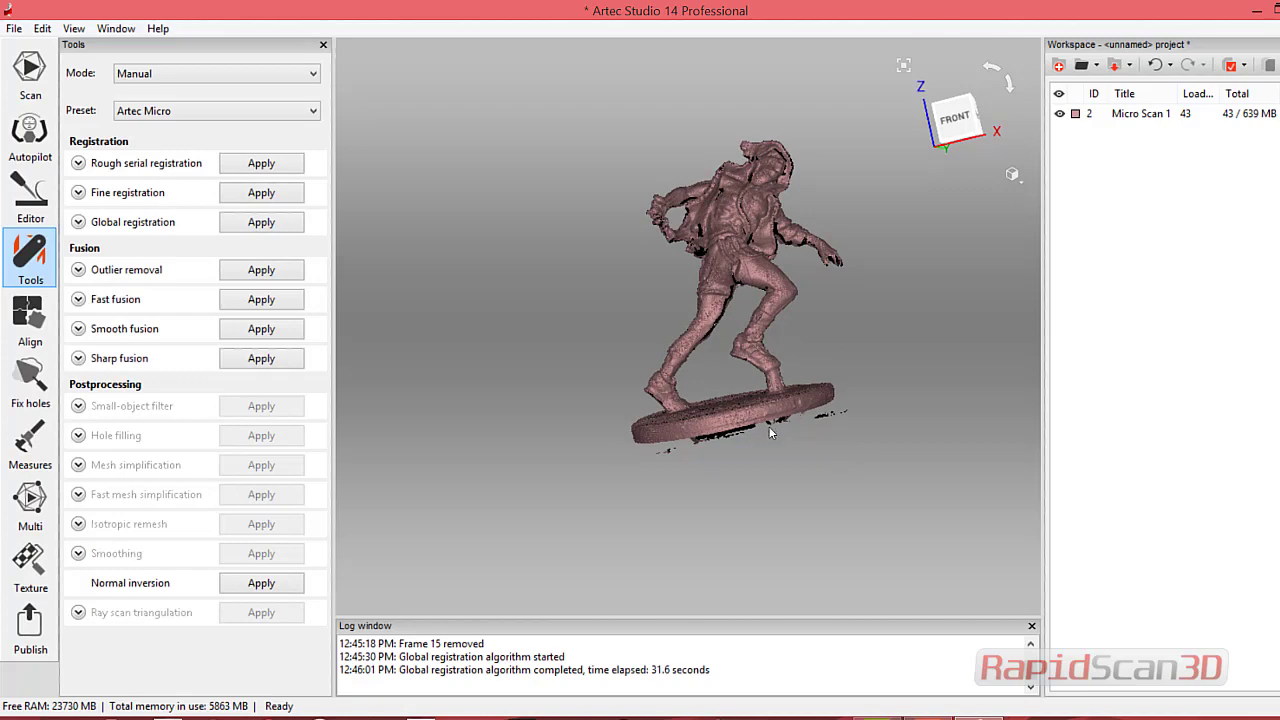
left_click_drag(707, 486, 684, 453)
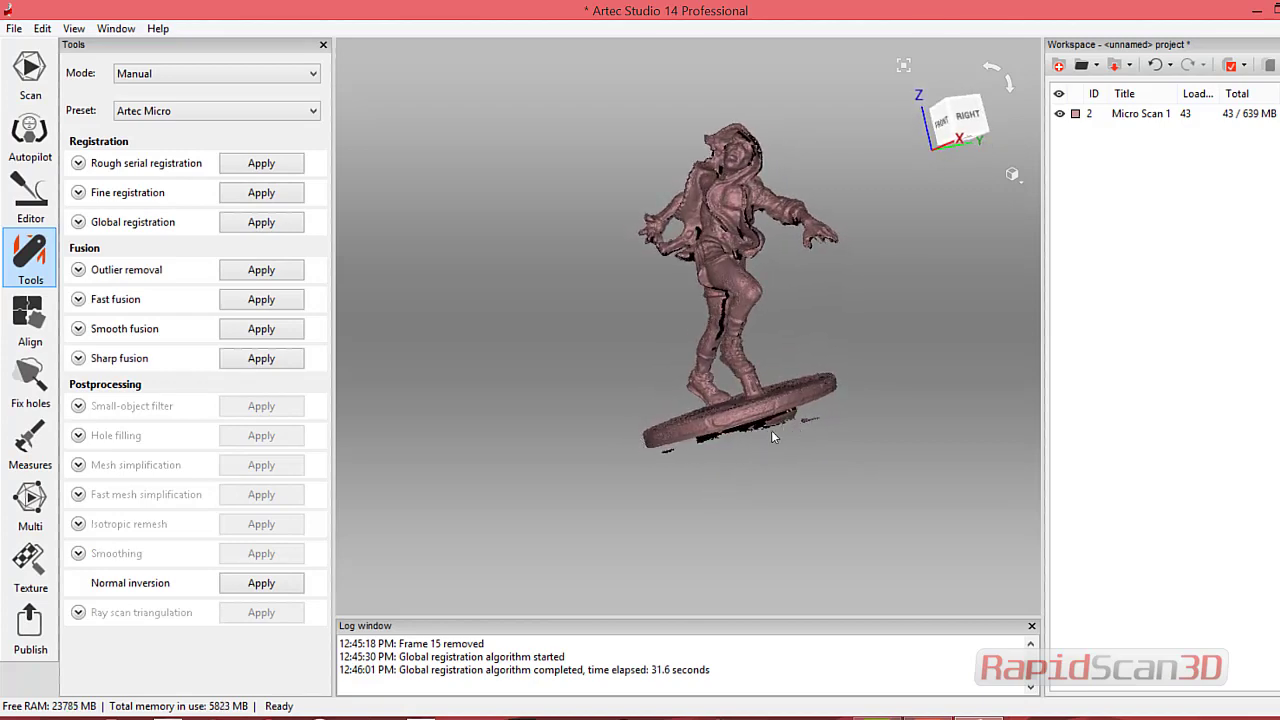
left_click_drag(771, 431, 678, 464)
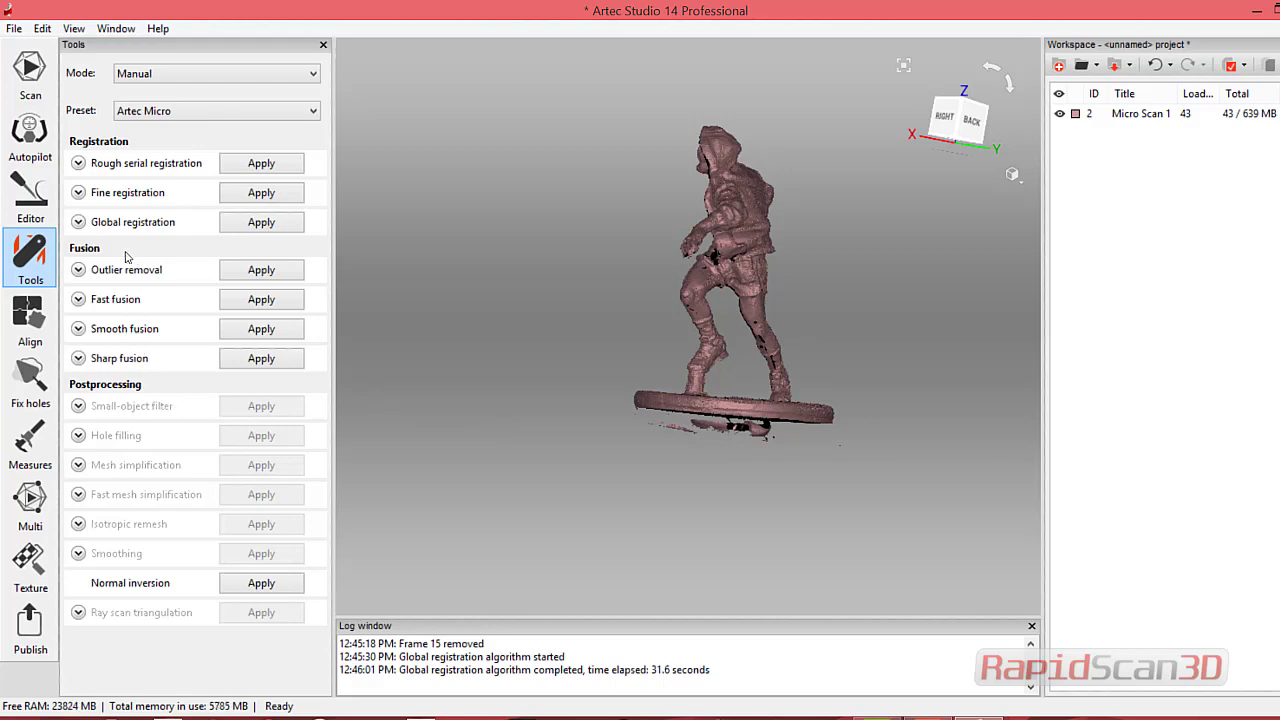
left_click(22, 195)
left_click(108, 233)
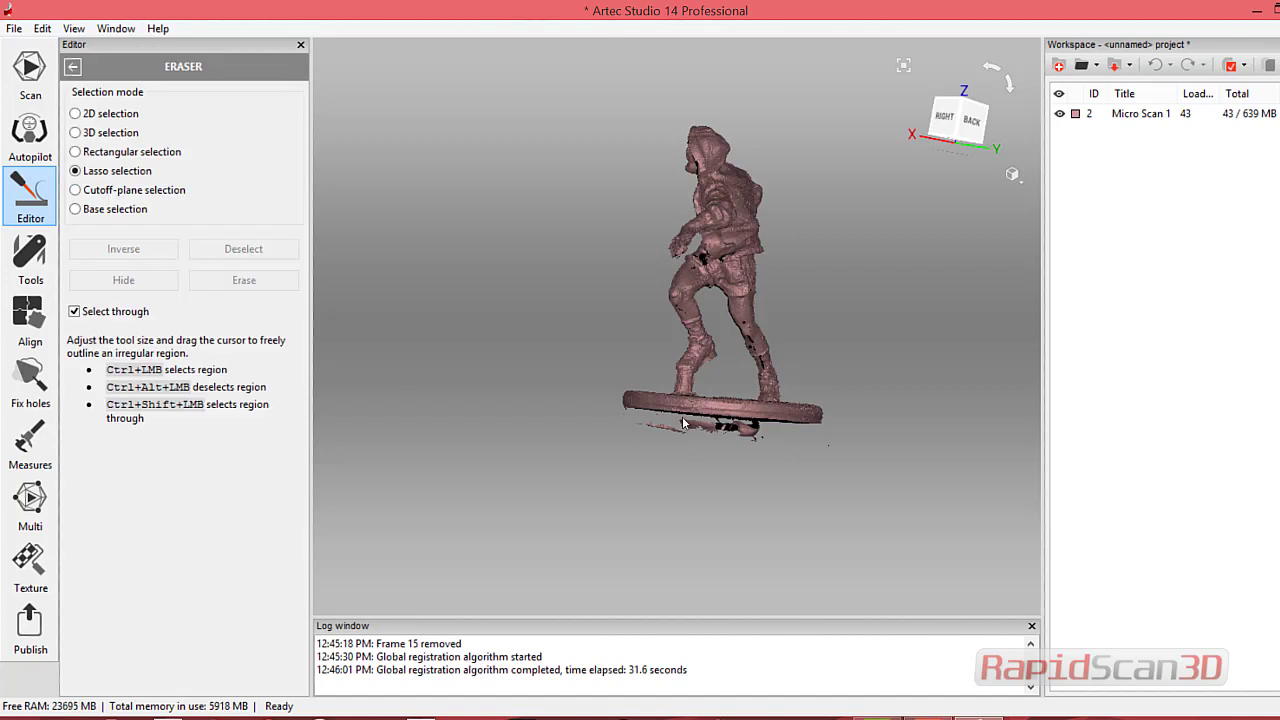
mouse_move(684, 424)
left_mouse_down("ctrl")
mouse_move(766, 425)
mouse_move(791, 452)
mouse_move(731, 473)
mouse_move(620, 465)
mouse_move(556, 447)
mouse_move(530, 418)
left_mouse_up("ctrl")
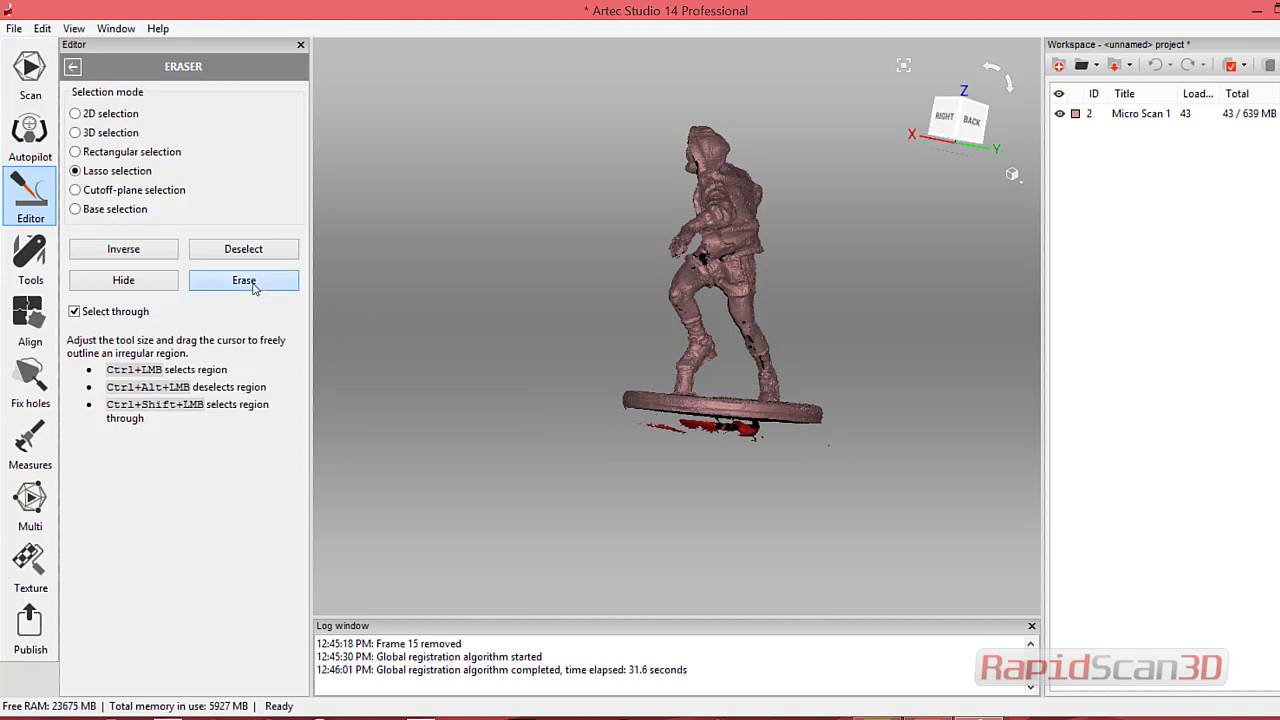
left_click(250, 282)
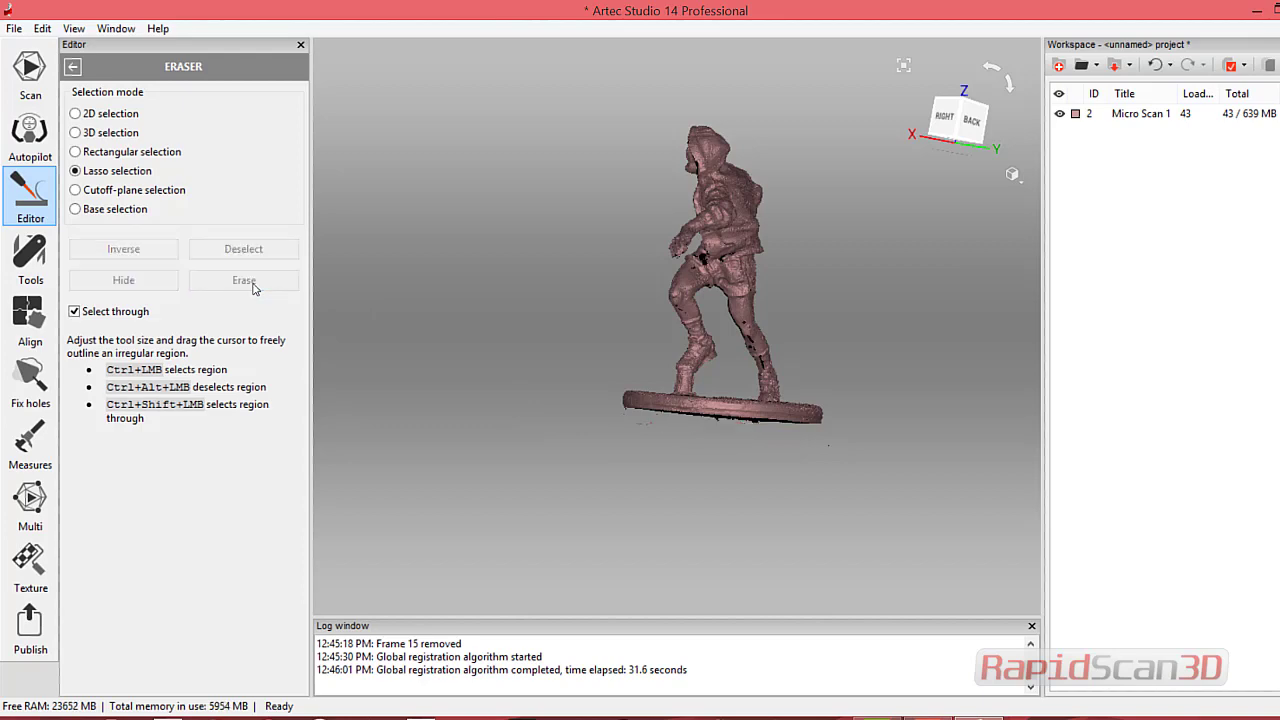
- Run Sharp fusion on the figurine scan at a resolution of 0.07, filling holes by radius with a maximum hole radius of 5
left_click(57, 272)
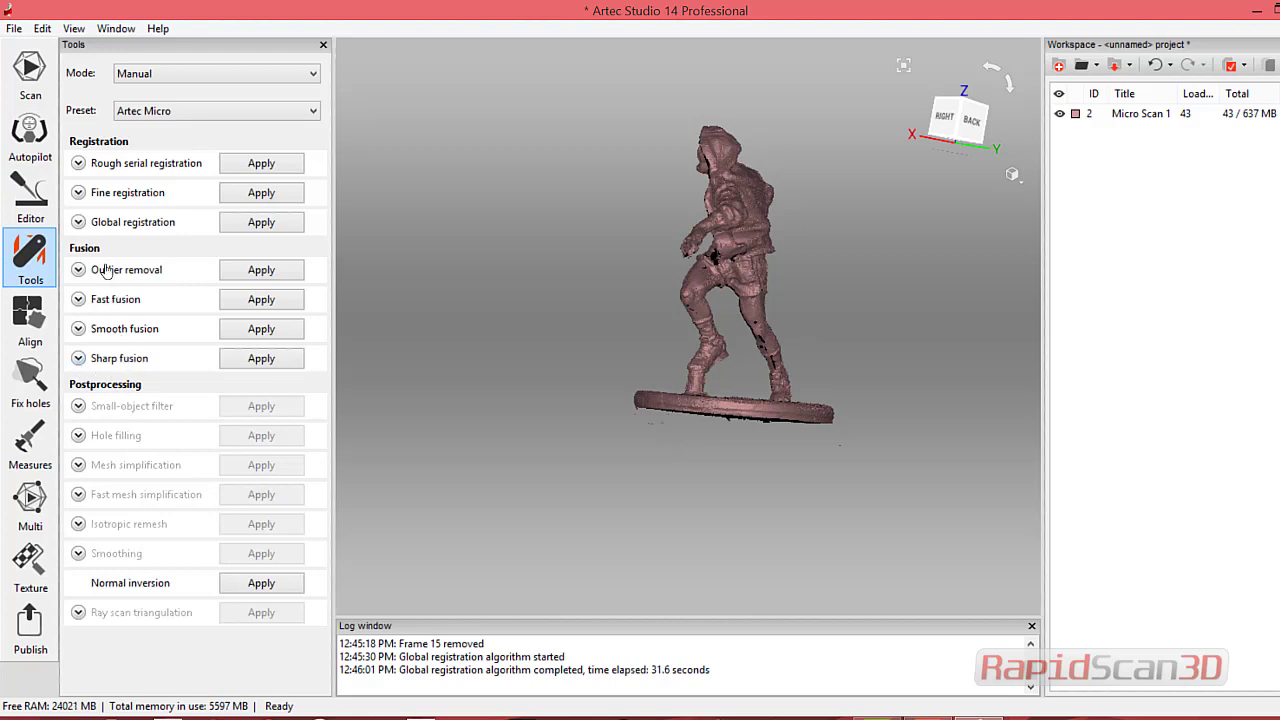
left_click(110, 360)
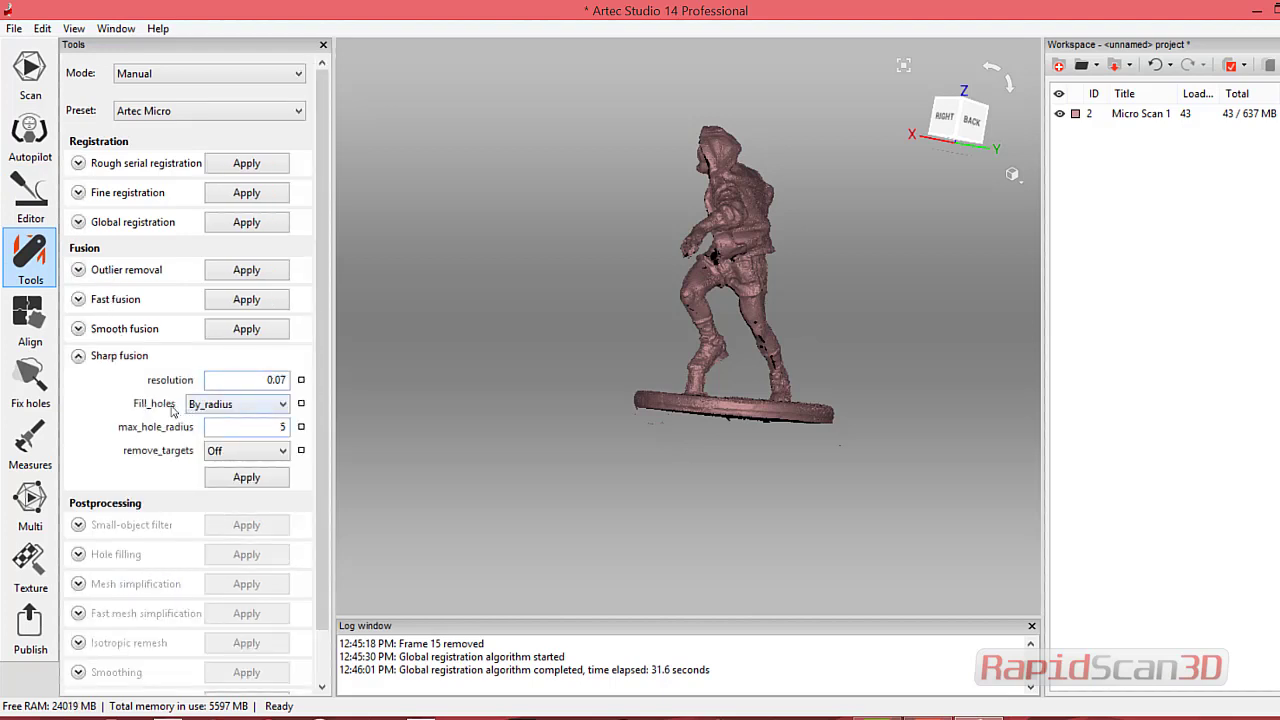
left_click(210, 405)
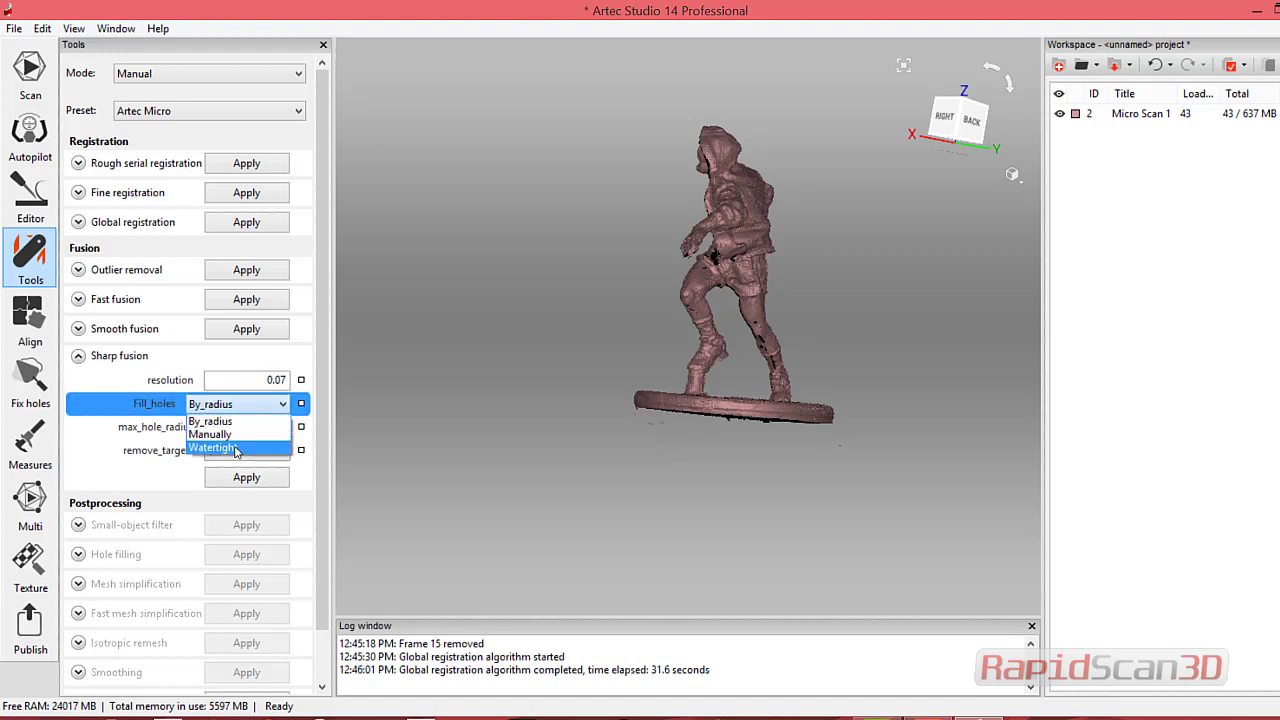
left_click(258, 423)
left_click(262, 479)
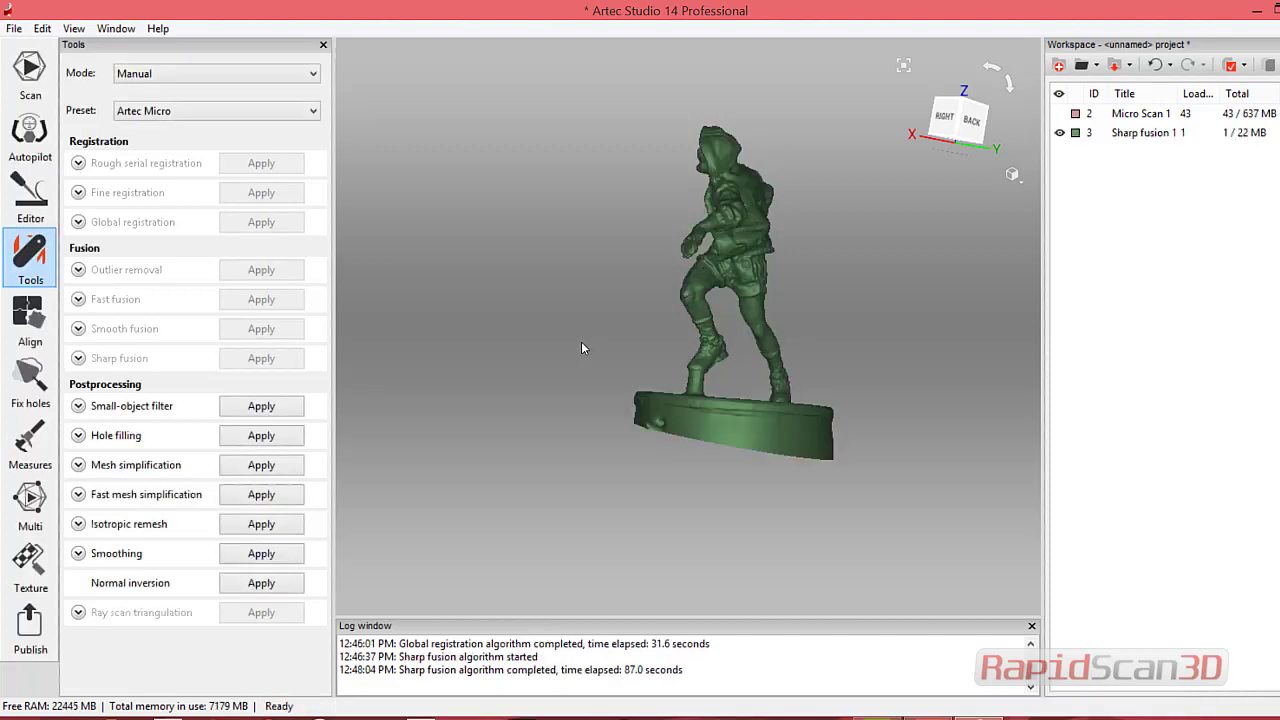
- Use the Eraser's rectangular selection to remove the excess skirt extending below the fused figurine's base
left_click_drag(810, 428, 642, 481)
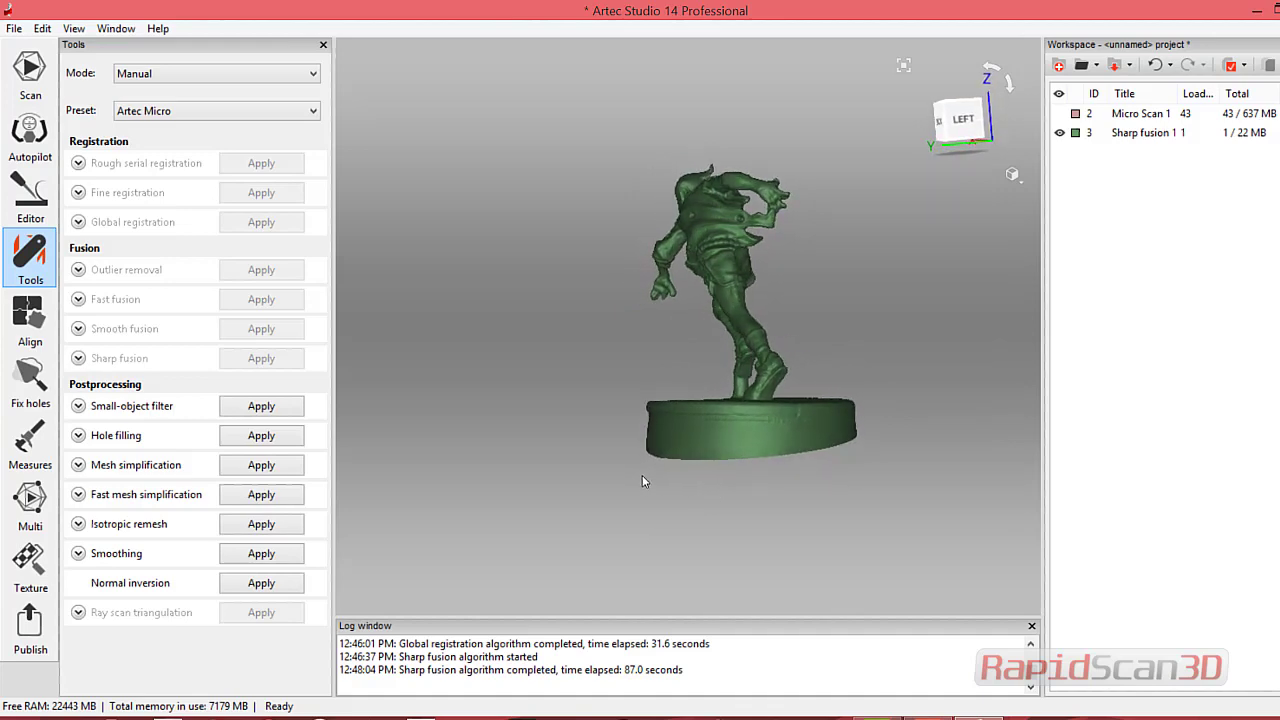
left_click(30, 195)
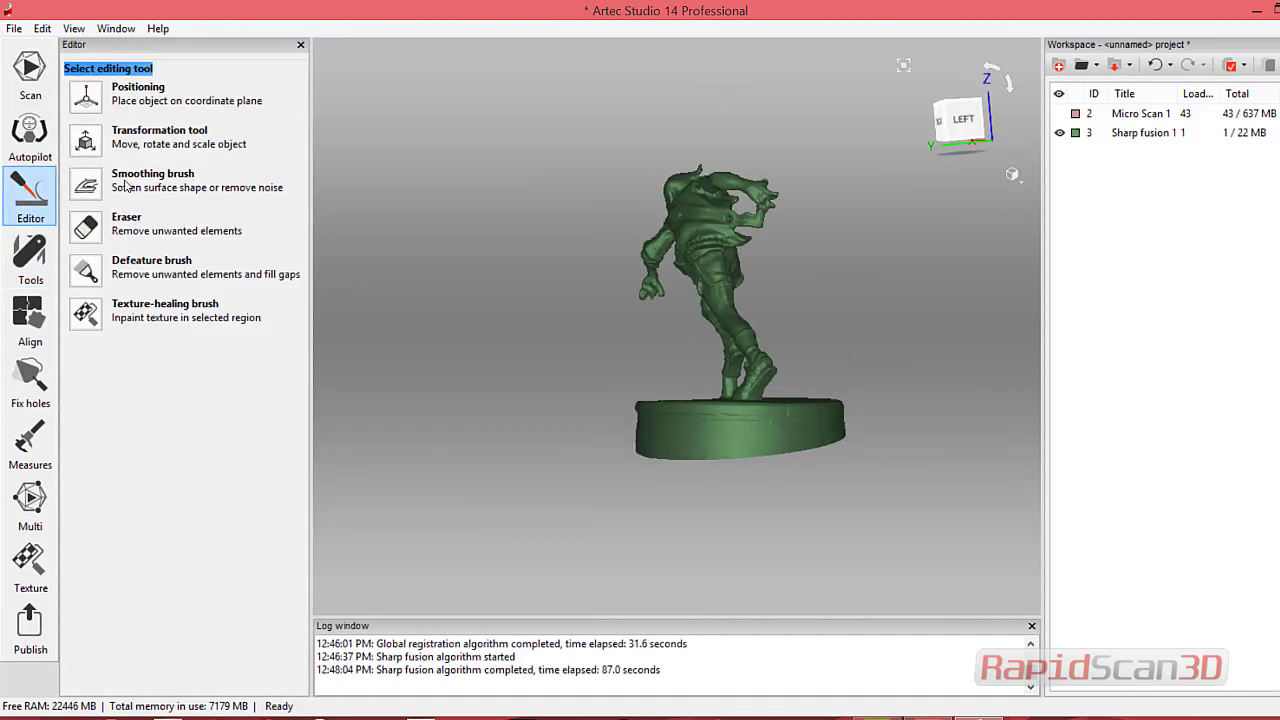
left_click(88, 228)
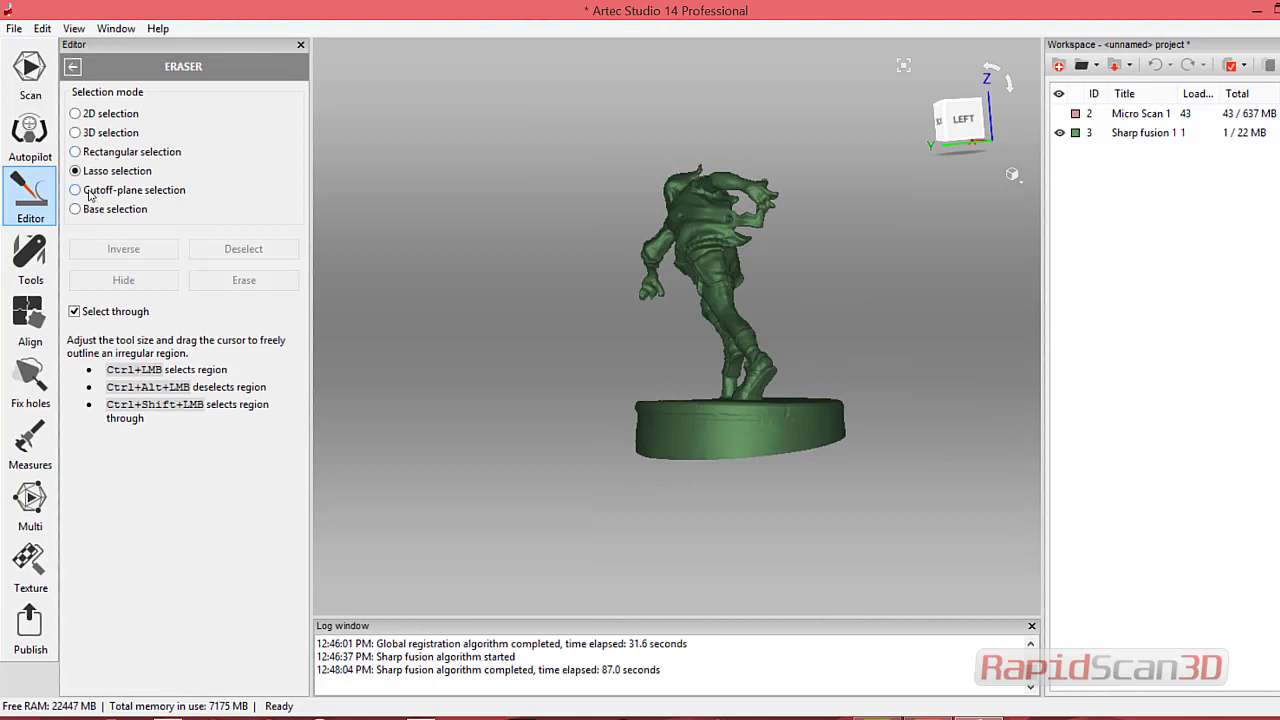
left_click(78, 152)
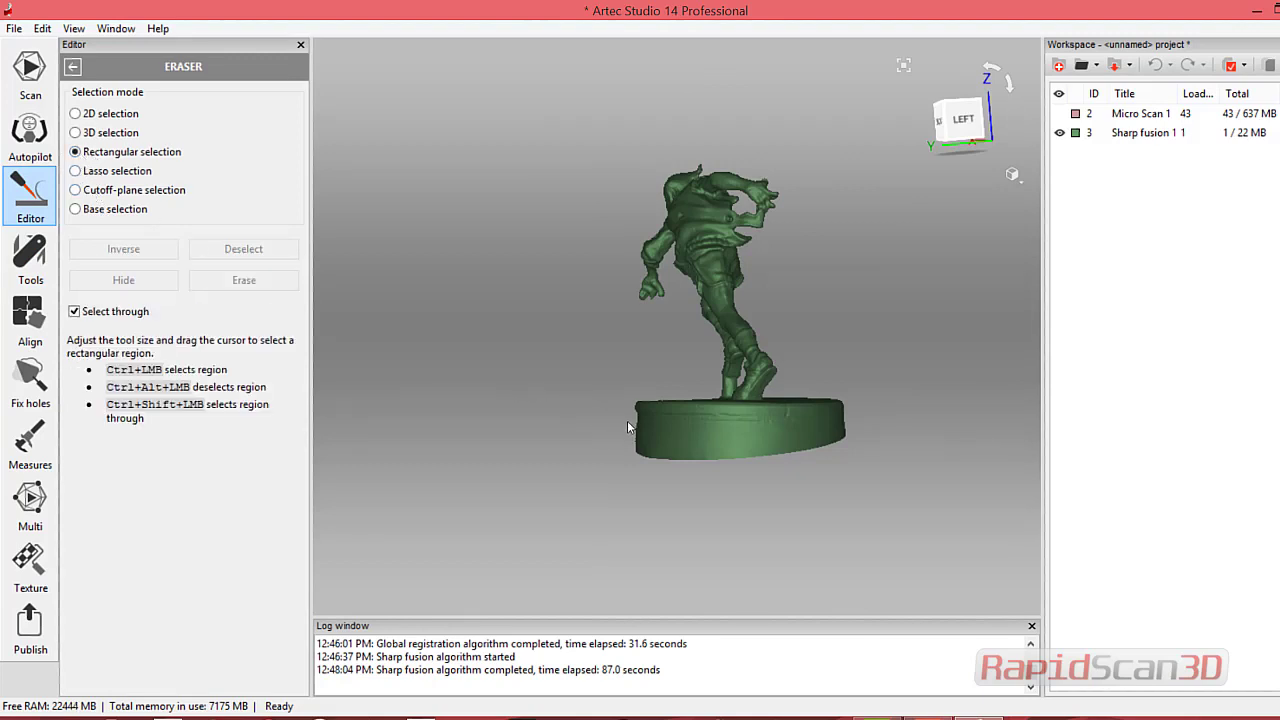
left_click_drag(627, 420, 968, 518, "ctrl")
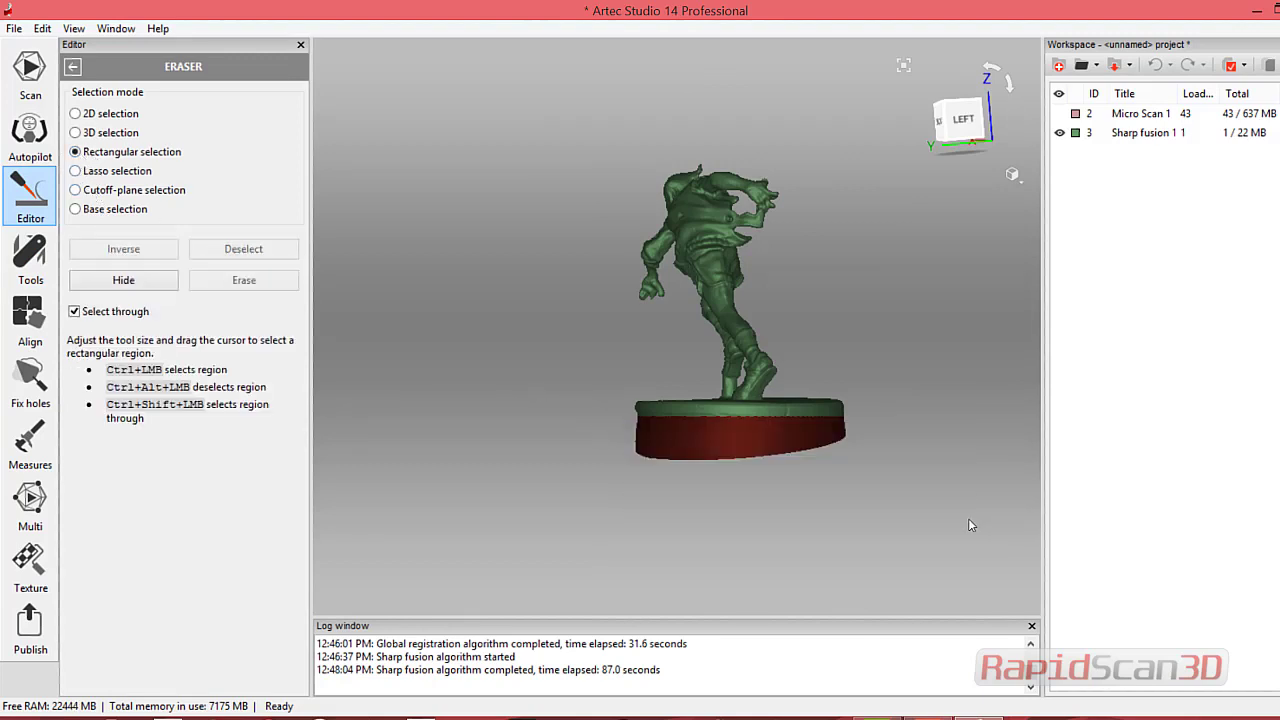
left_click_drag(685, 488, 773, 455)
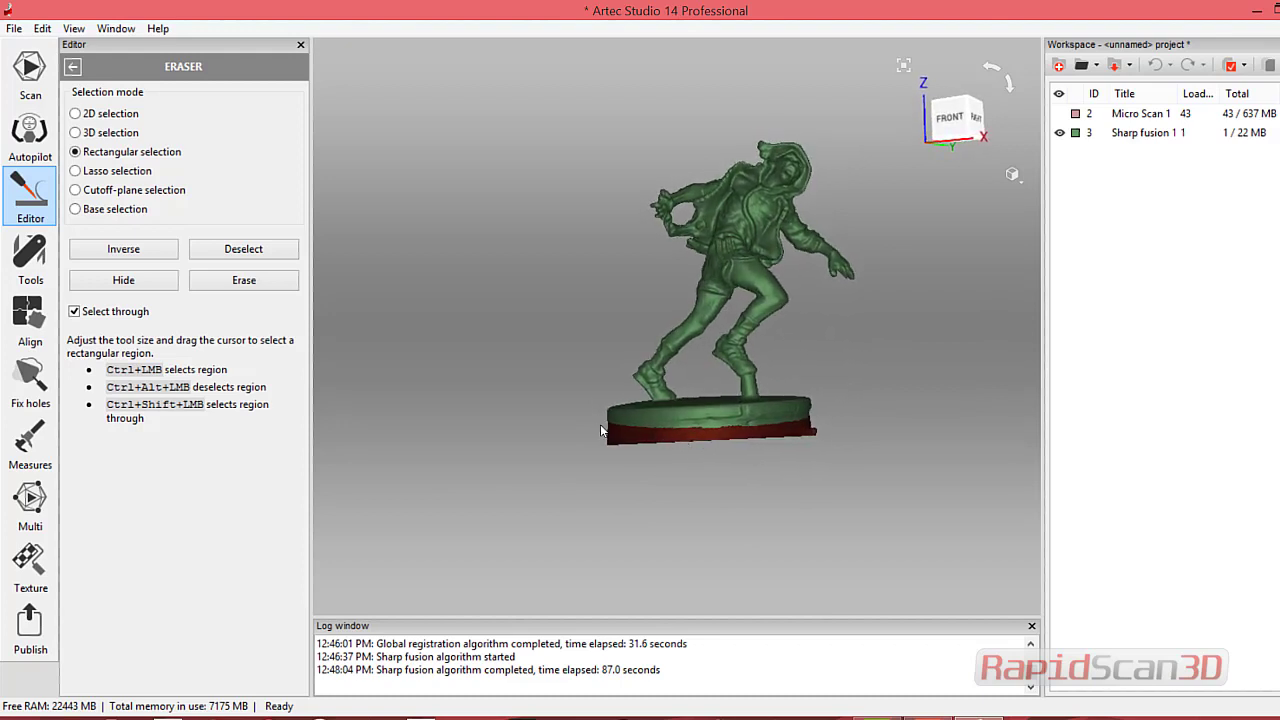
mouse_move(600, 424)
left_mouse_down("ctrl")
mouse_move(875, 467)
mouse_move(760, 446)
mouse_move(646, 446)
mouse_move(740, 429)
mouse_move(873, 461)
mouse_move(848, 472)
mouse_move(465, 416)
left_mouse_up("ctrl")
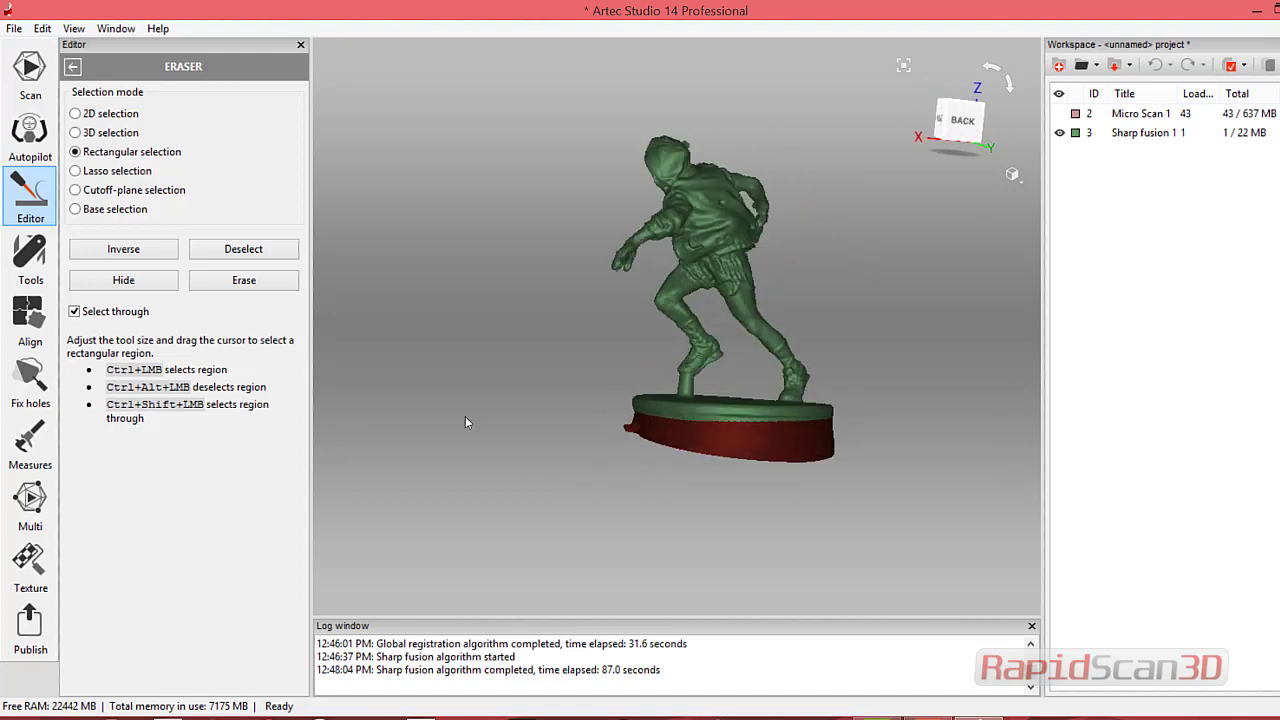
left_click(264, 284)
- Fill the large open hole on the underside of the figurine's base with Fix holes and apply the repair
mouse_move(708, 443)
left_mouse_down()
mouse_move(736, 343)
mouse_move(728, 328)
left_mouse_up()
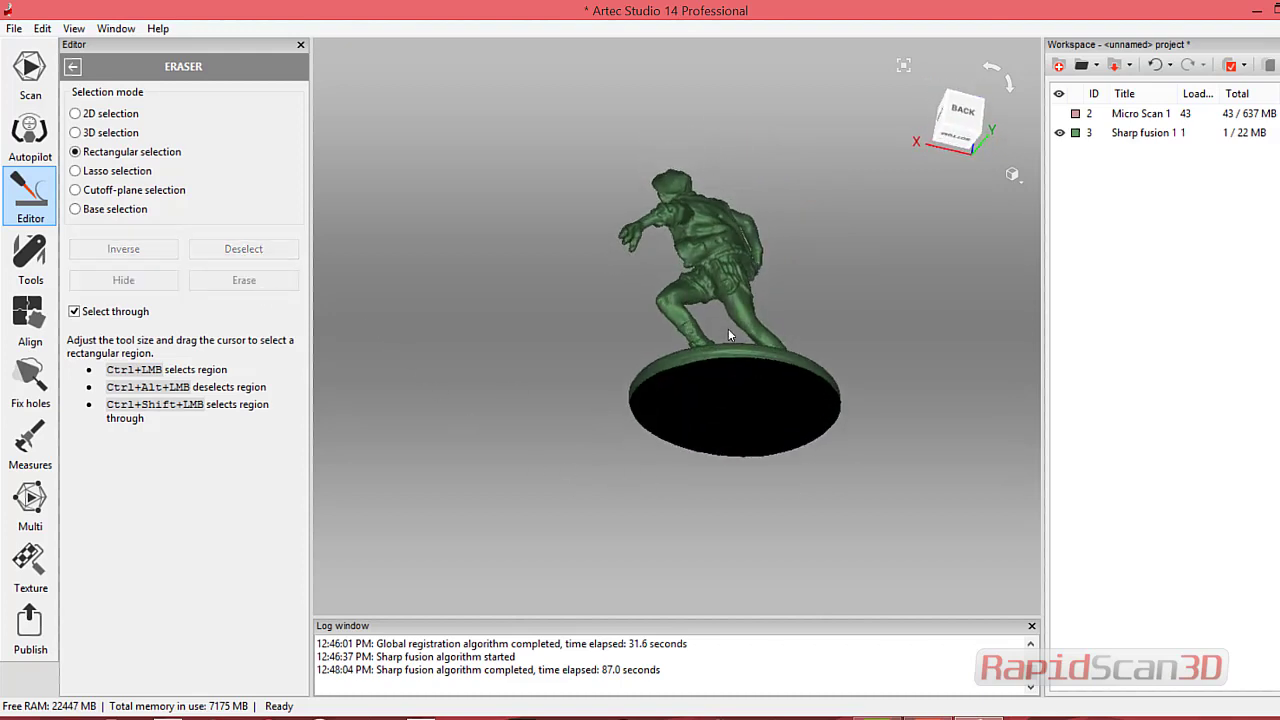
left_click(30, 378)
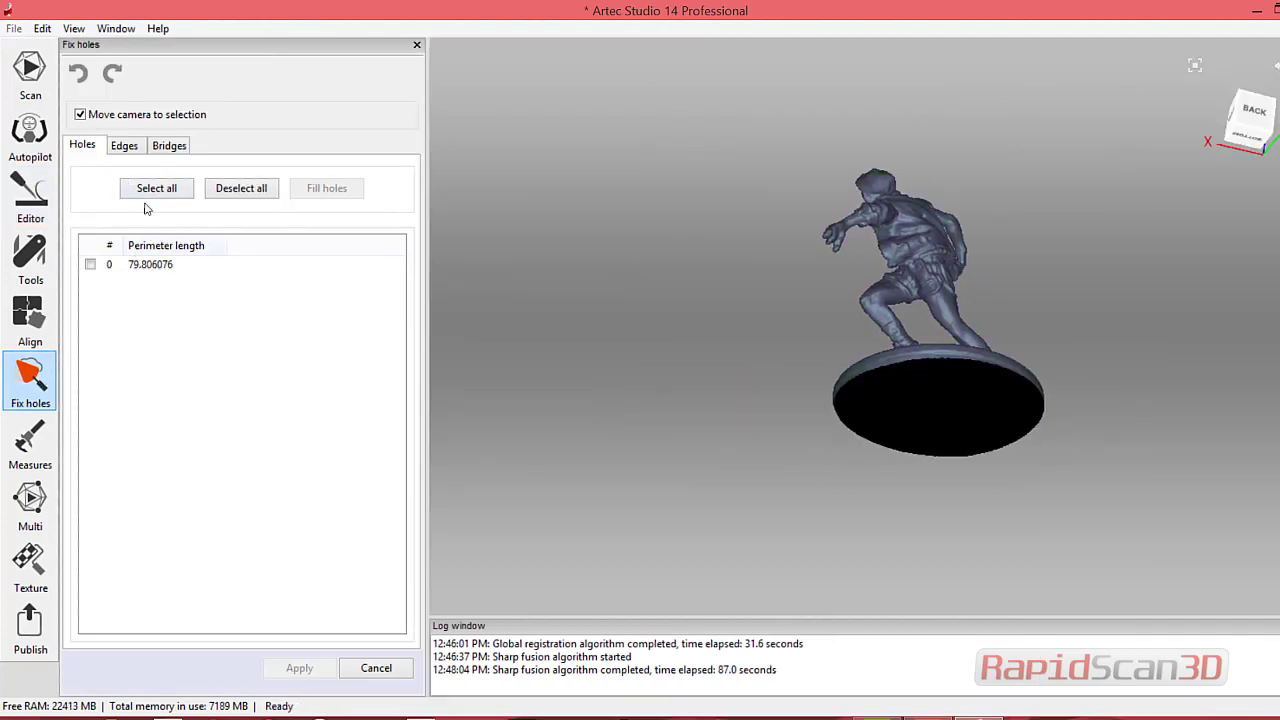
left_click(91, 265)
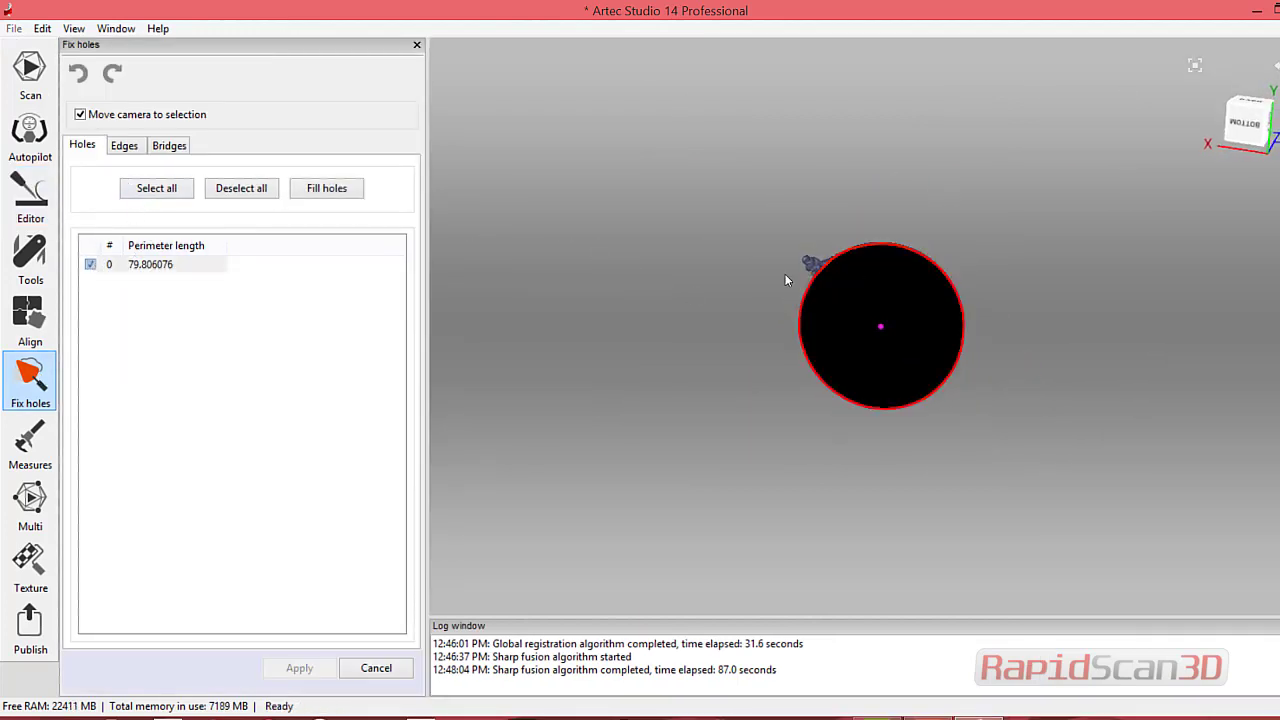
left_click(336, 190)
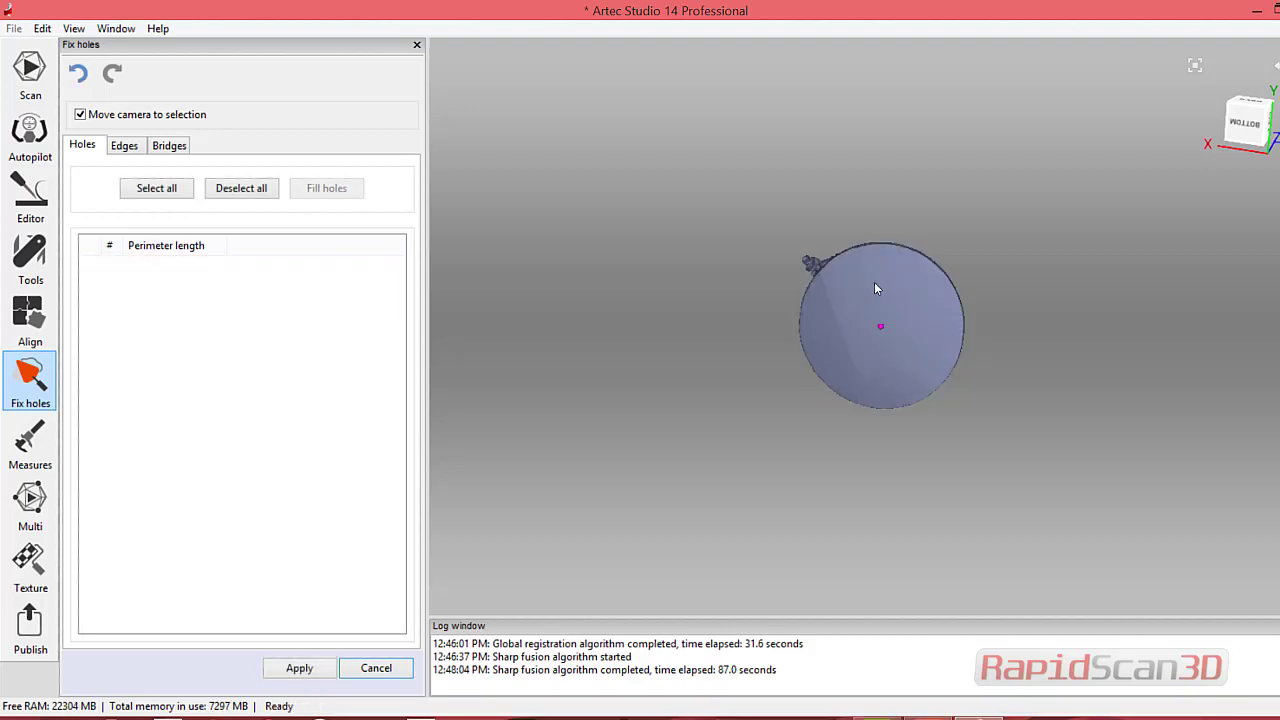
left_click_drag(874, 282, 503, 563)
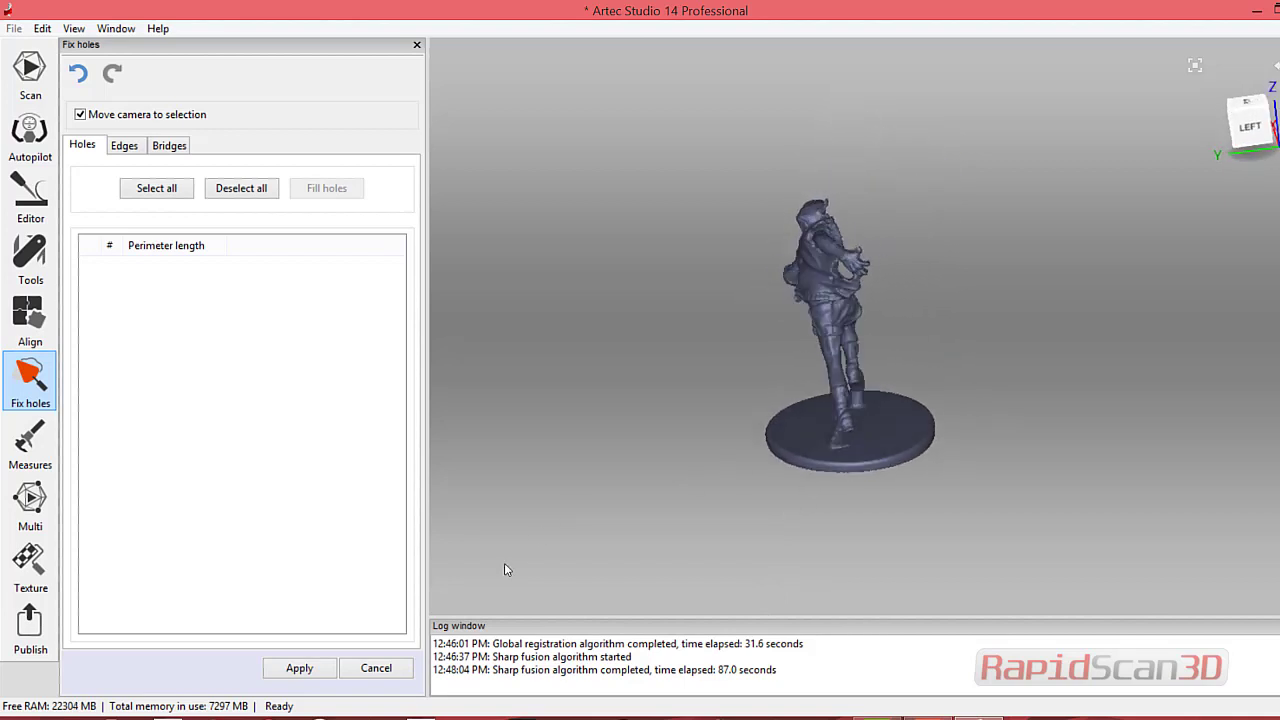
left_click(299, 667)
left_click_drag(598, 459, 183, 419)
scroll(620, 365, "up", 5)
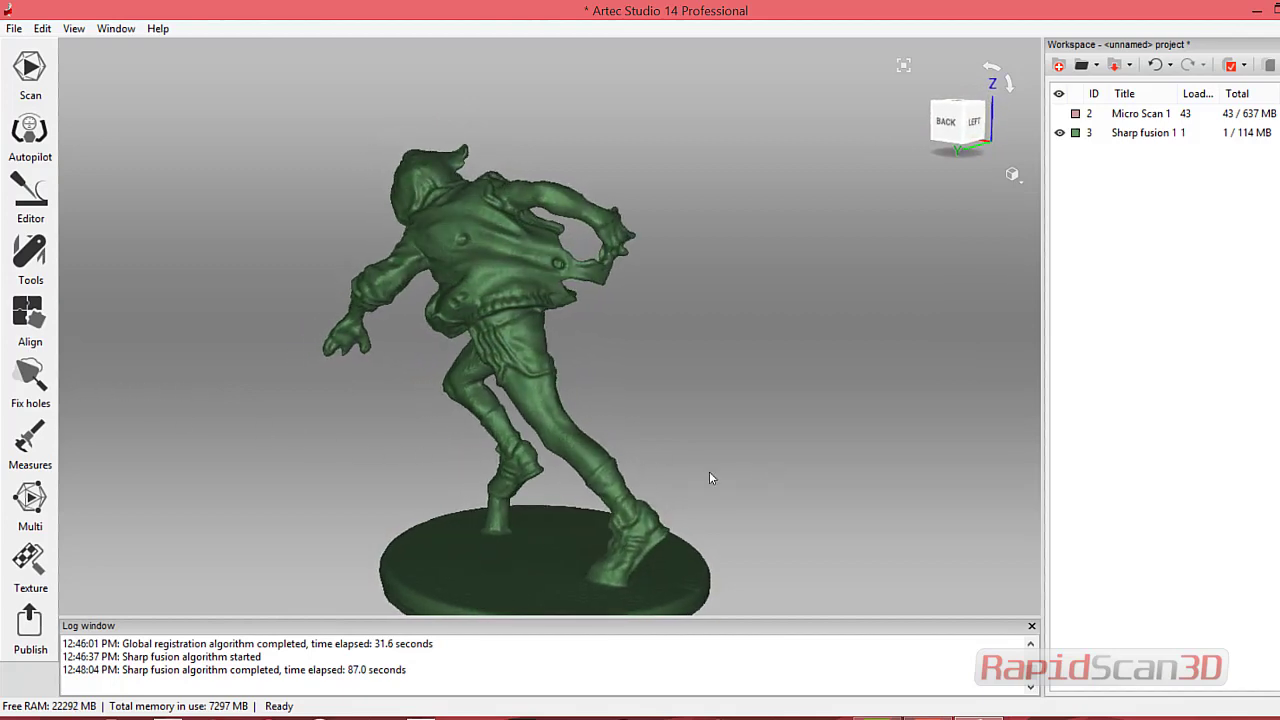
left_click_drag(709, 471, 45, 610)
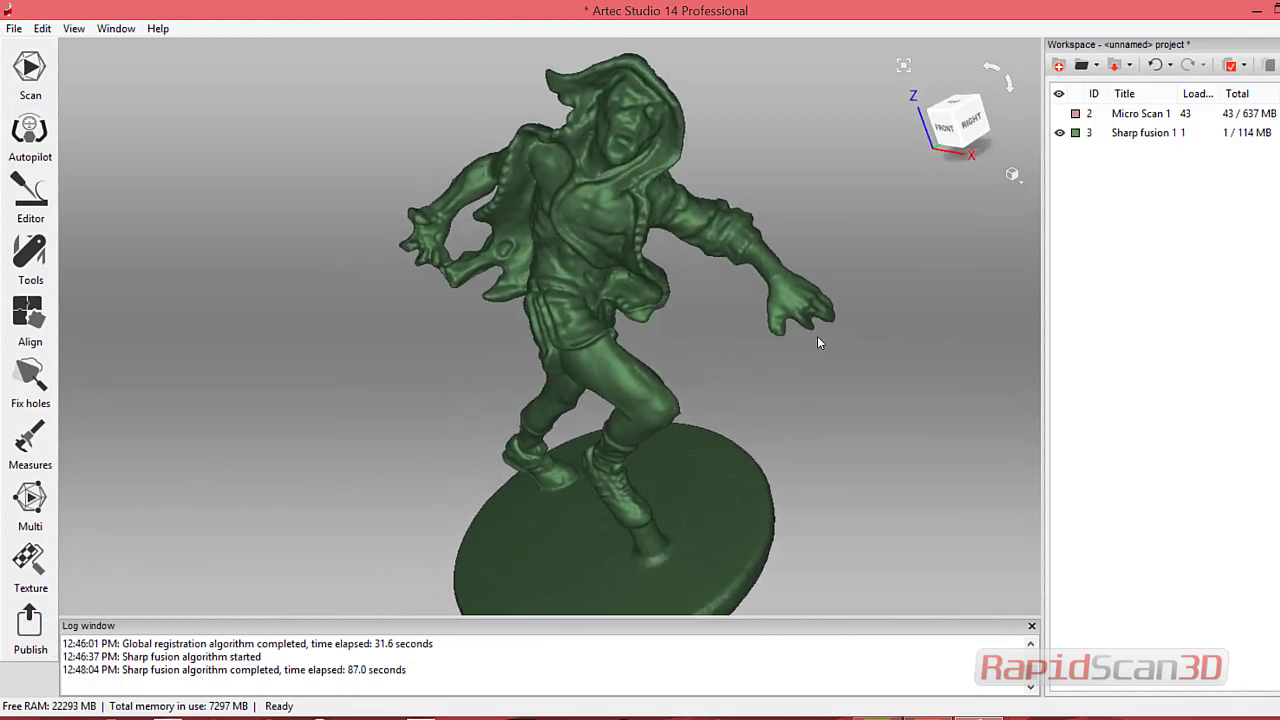
scroll(817, 336, "down", 2)
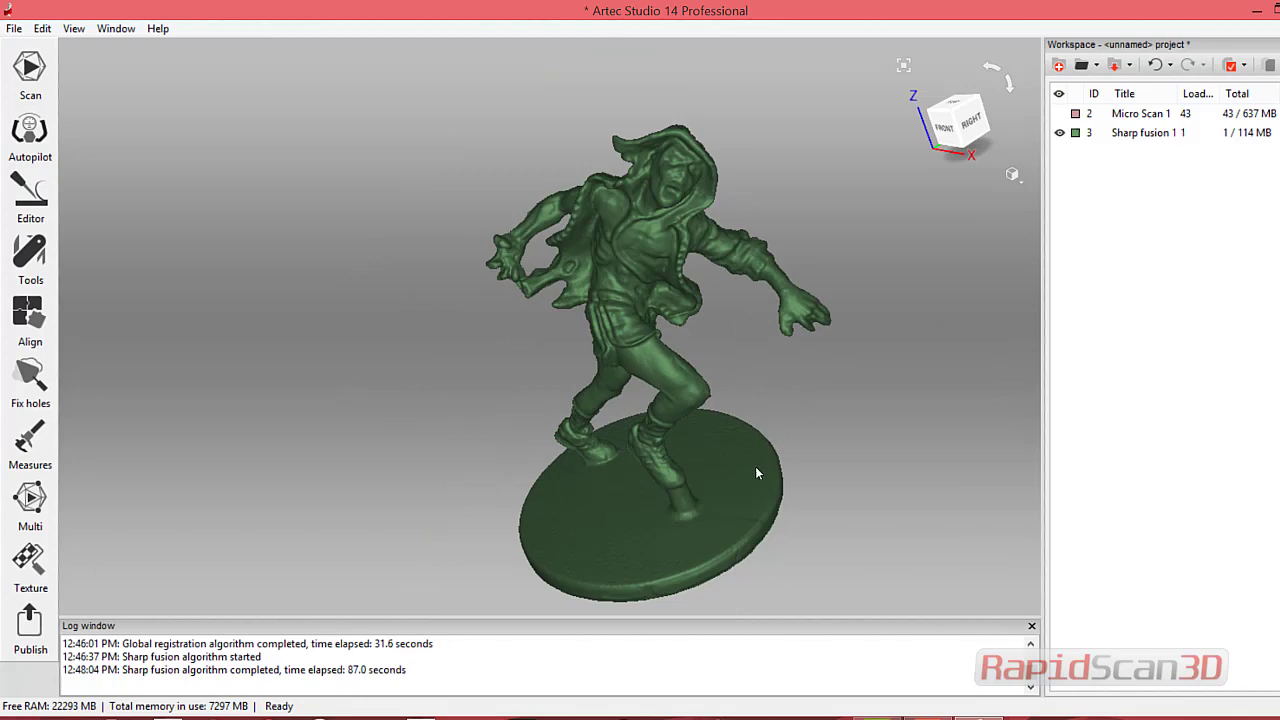